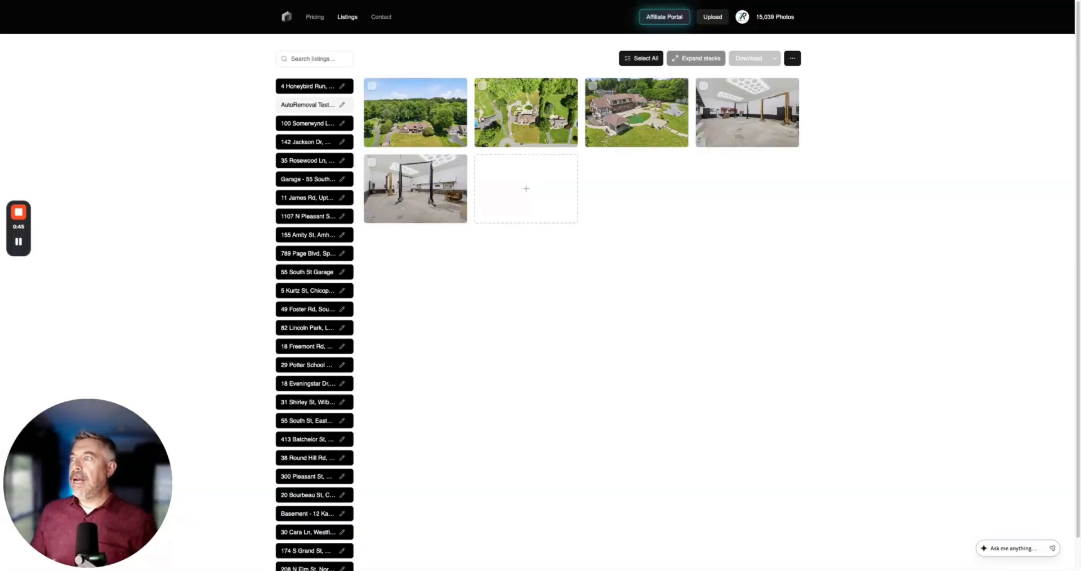
Use AutoRemove on the front aerial photo to mask and remove the red vehicle on the driveway beside the hedge
left_click(416, 110)
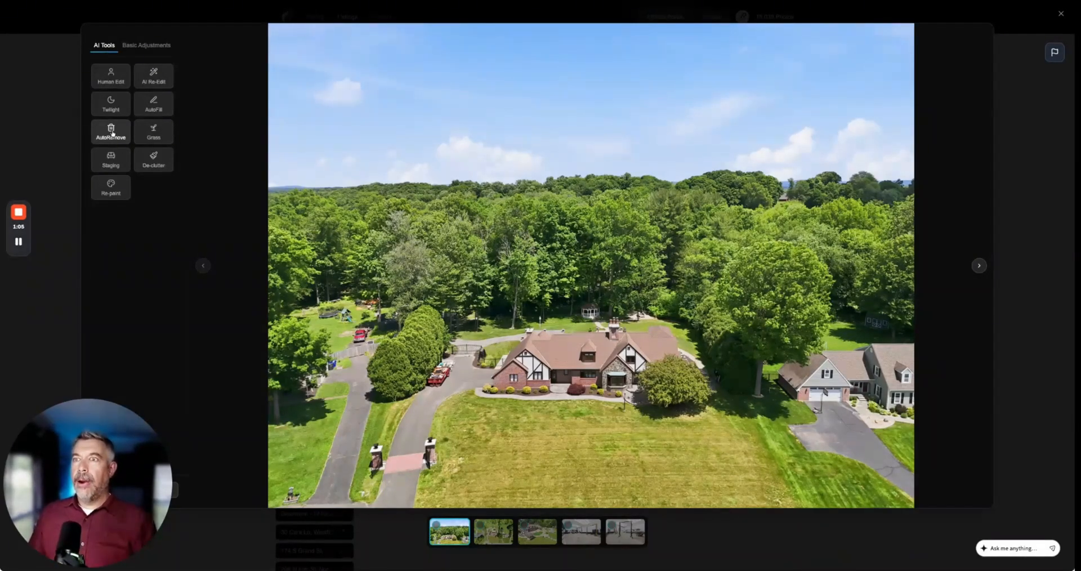
left_click(112, 134)
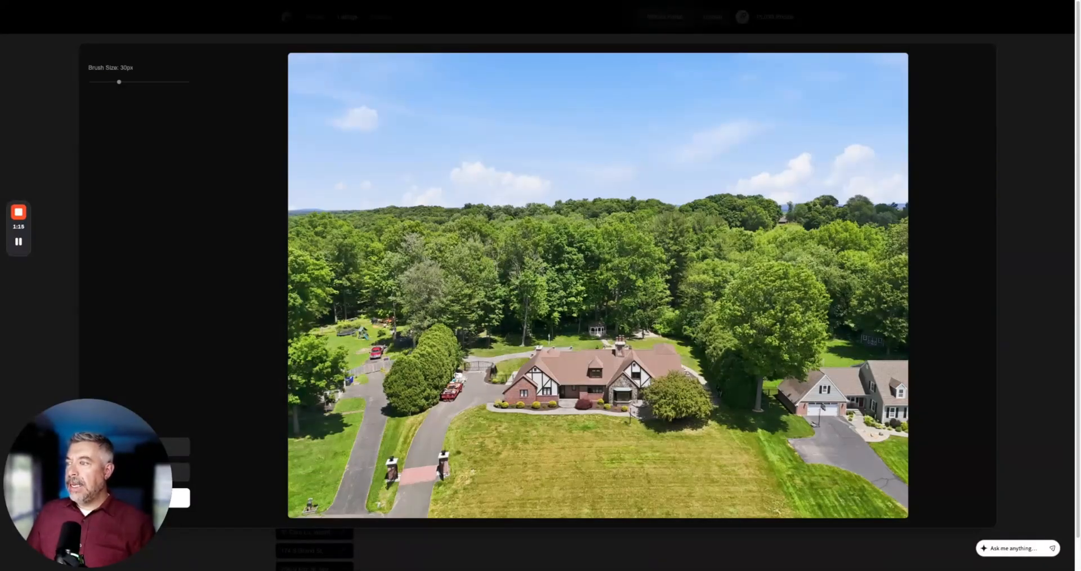
mouse_move(461, 385)
left_mouse_down()
mouse_move(440, 401)
mouse_move(445, 383)
mouse_move(463, 379)
left_mouse_up()
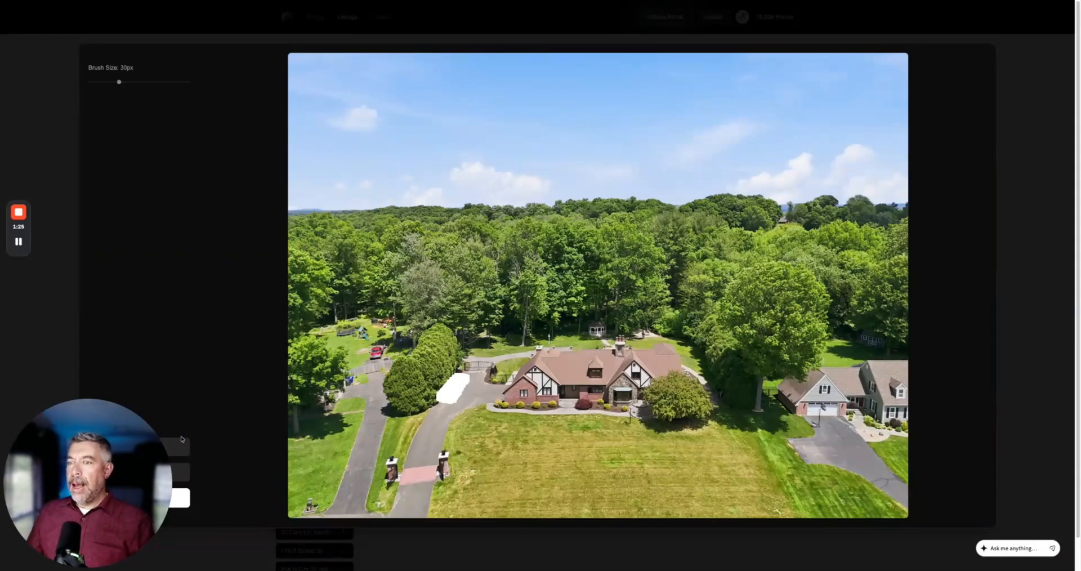
mouse_move(90, 553)
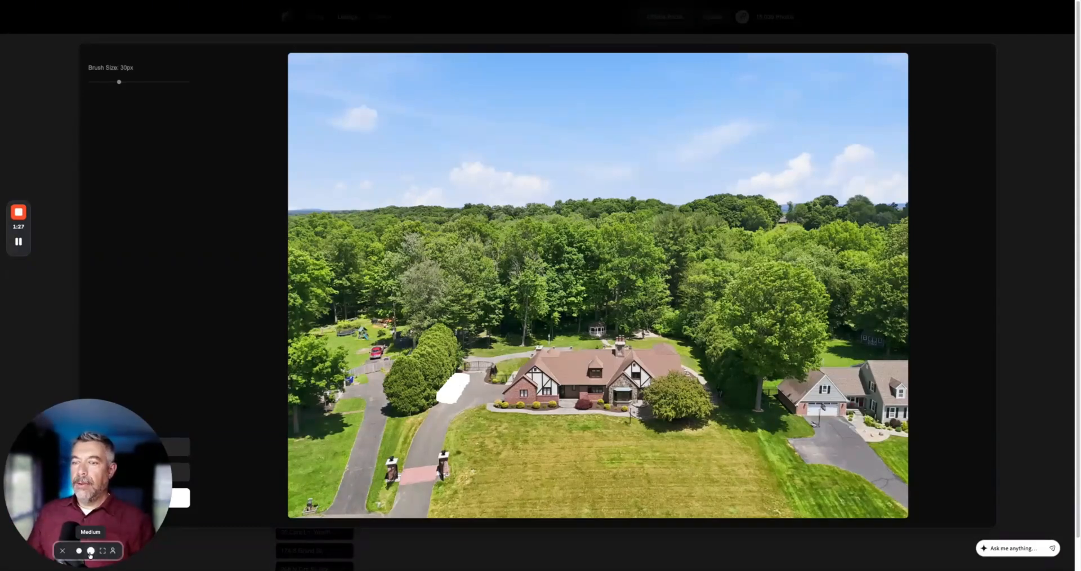
left_click(79, 553)
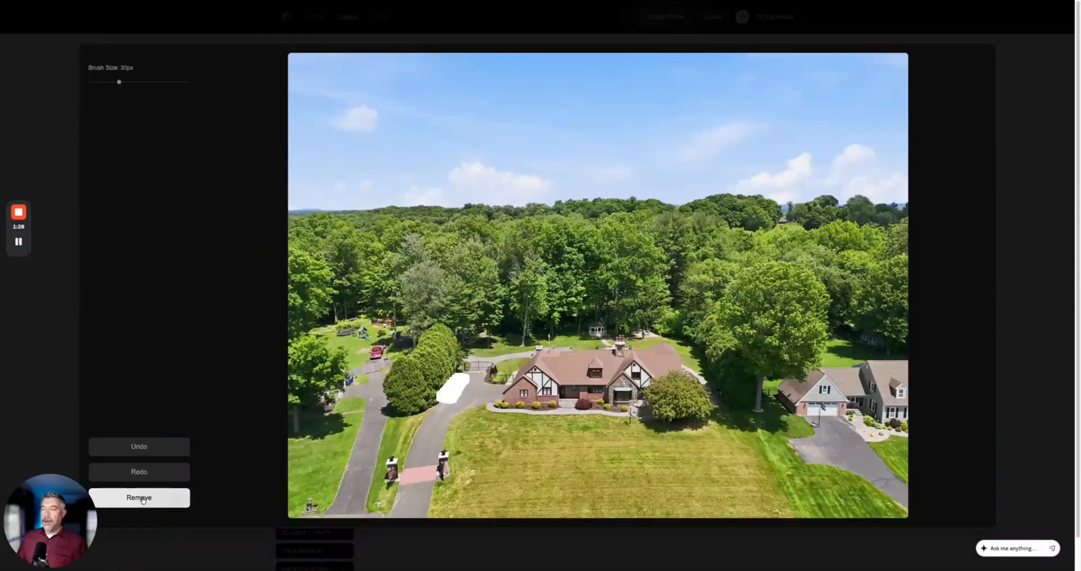
left_click(144, 499)
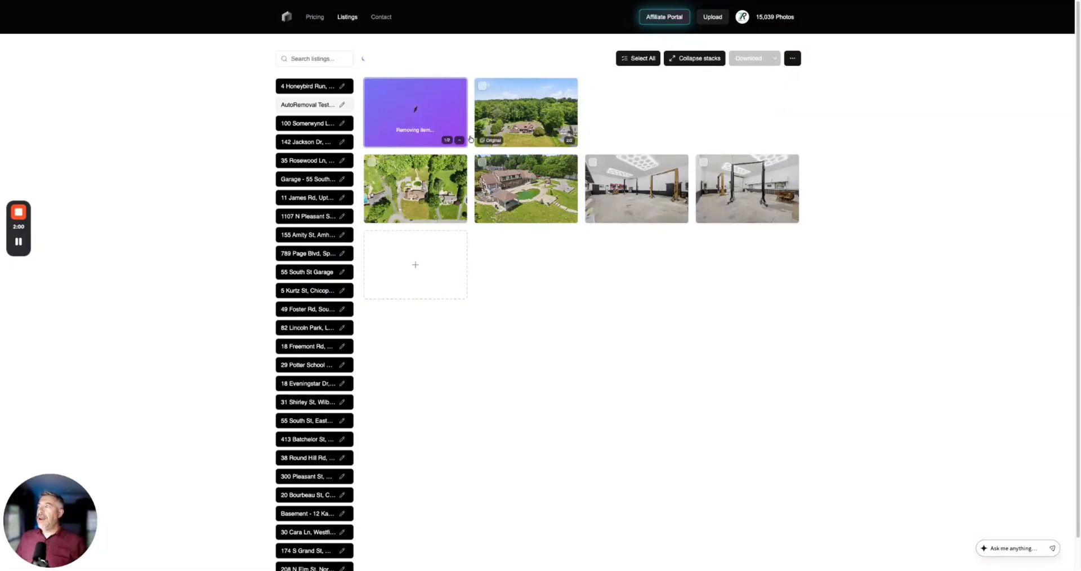
Use AutoRemove on the overhead aerial photo to mask and remove the vehicles on the house's driveway and along the street
left_click(420, 188)
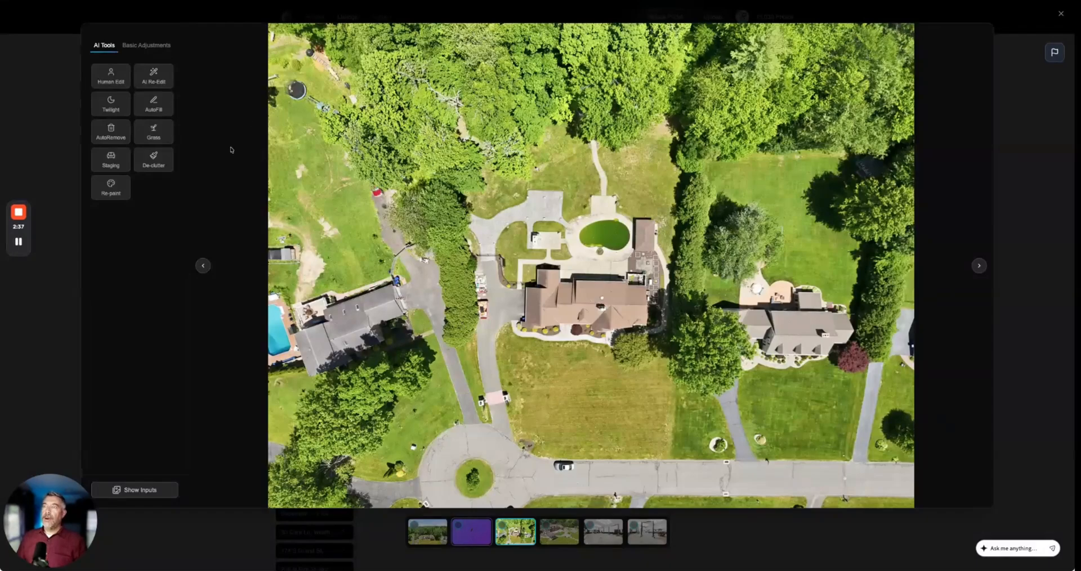
left_click(111, 132)
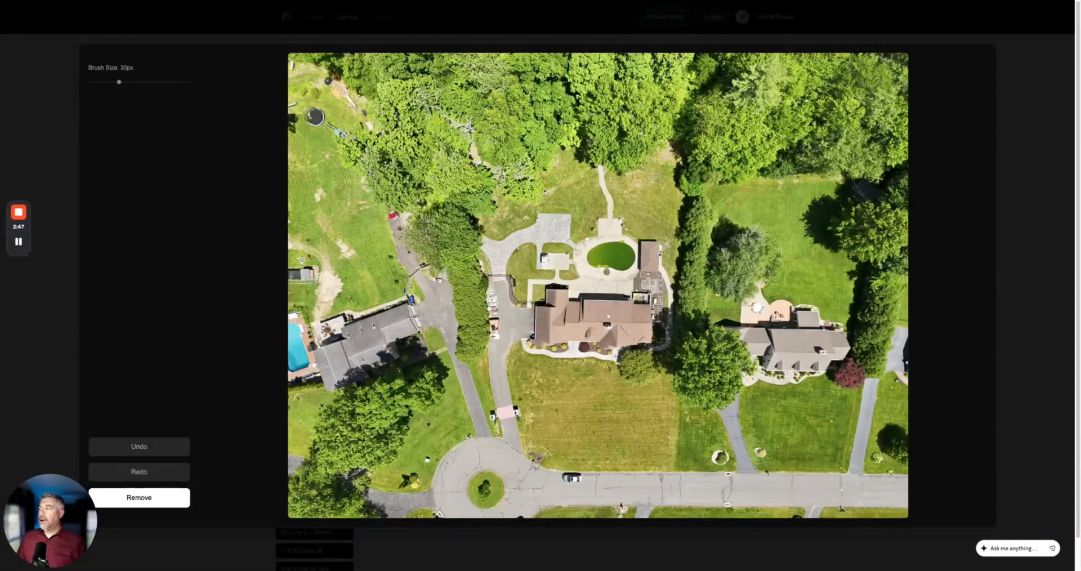
mouse_move(493, 332)
left_mouse_down()
mouse_move(494, 289)
mouse_move(485, 302)
mouse_move(492, 322)
left_mouse_up()
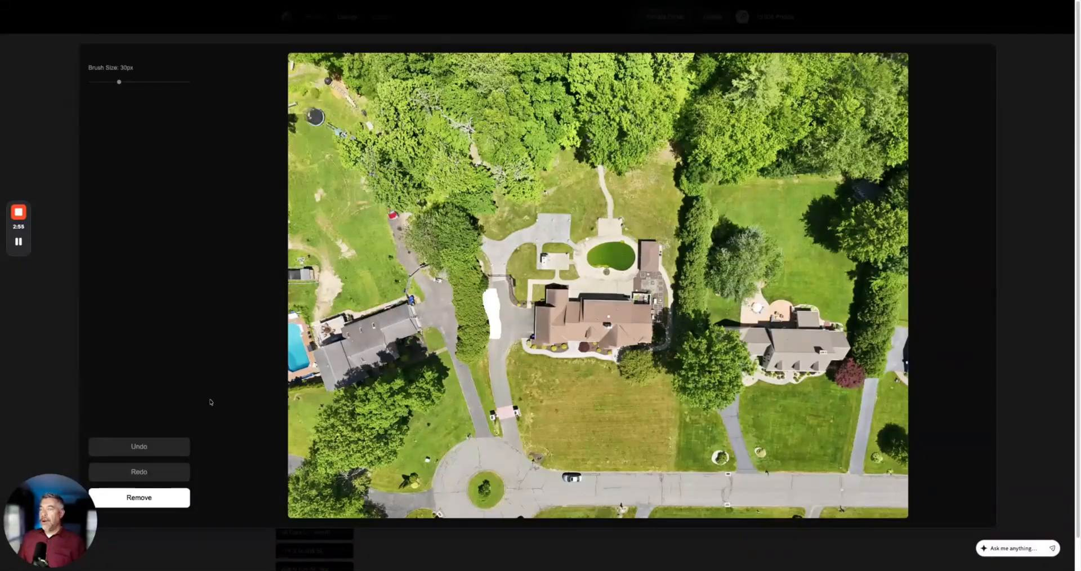
left_click(161, 497)
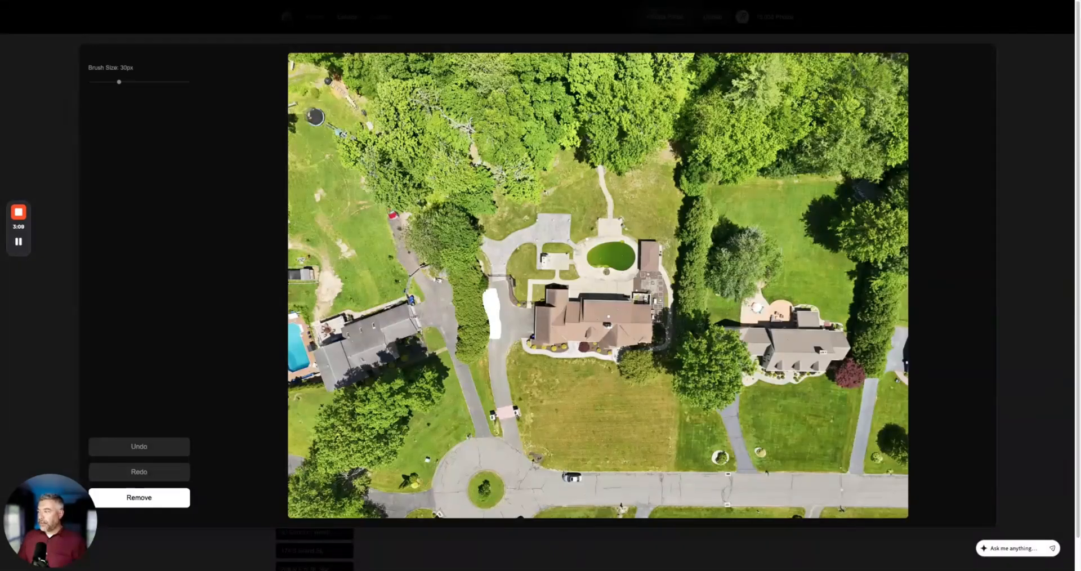
left_click_drag(563, 473, 573, 473)
left_click_drag(573, 481, 580, 478)
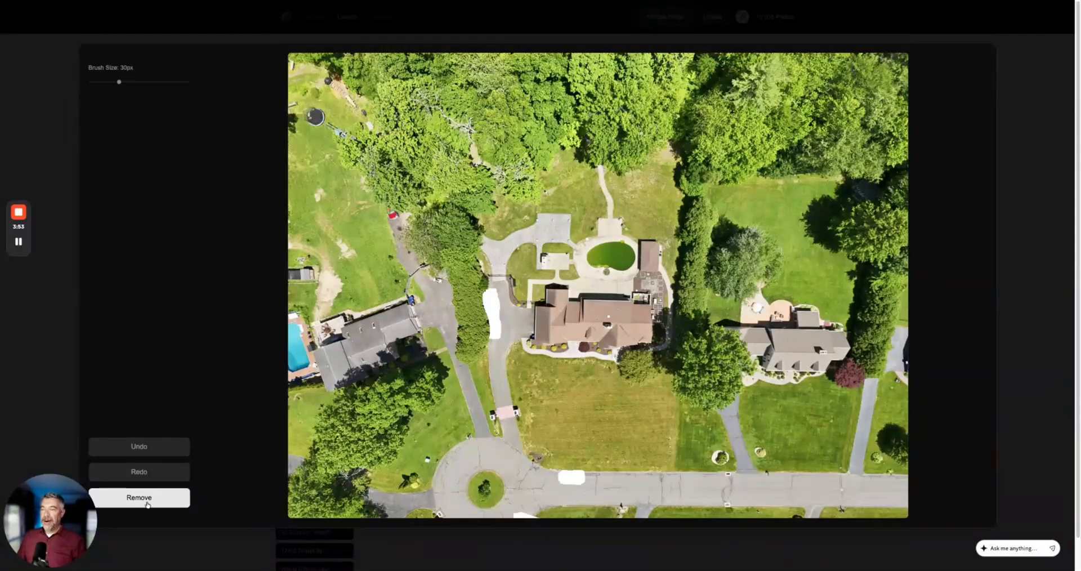
left_click(148, 503)
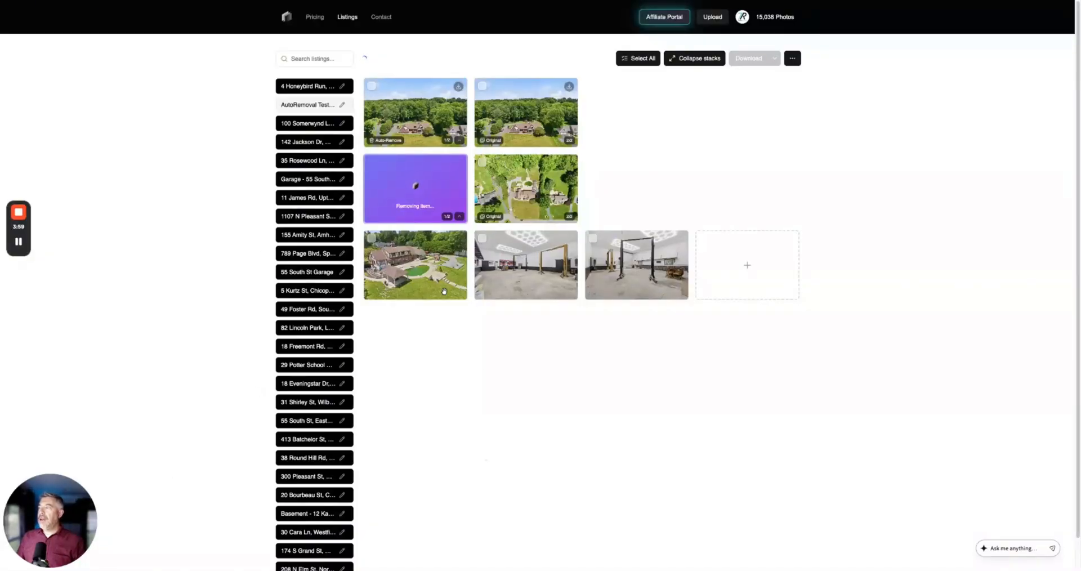
Use AutoRemove on the backyard pool photo to erase the vehicles by the hedge and the blue object beside the white fence
left_click(427, 266)
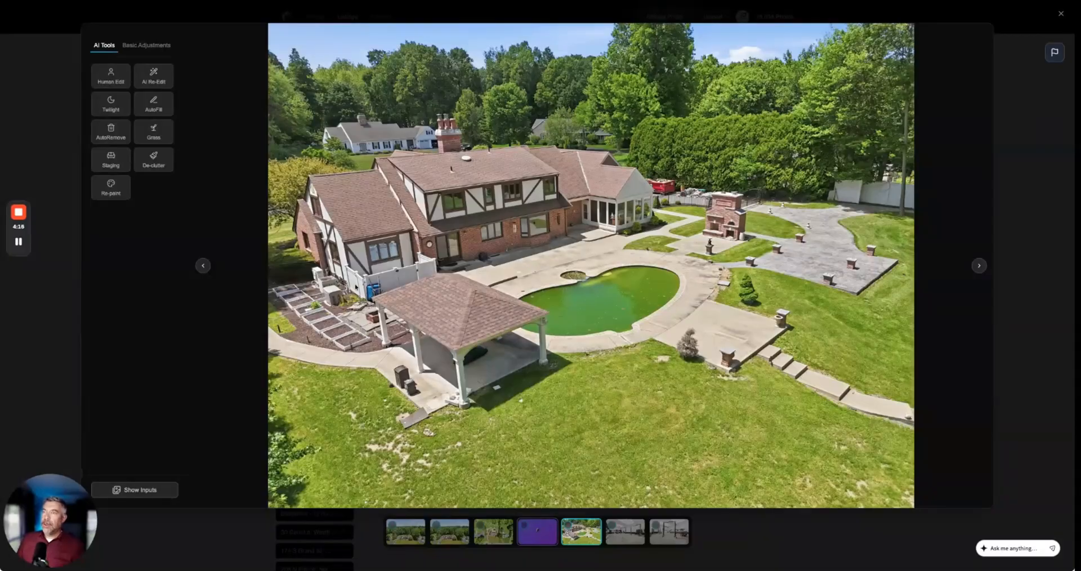
left_click(114, 135)
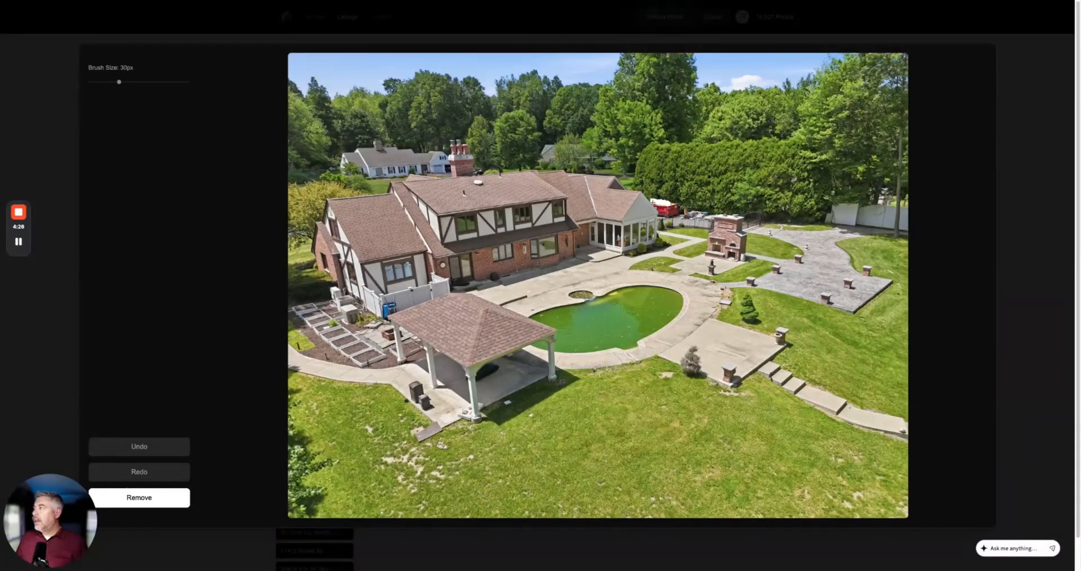
left_click_drag(677, 205, 709, 213)
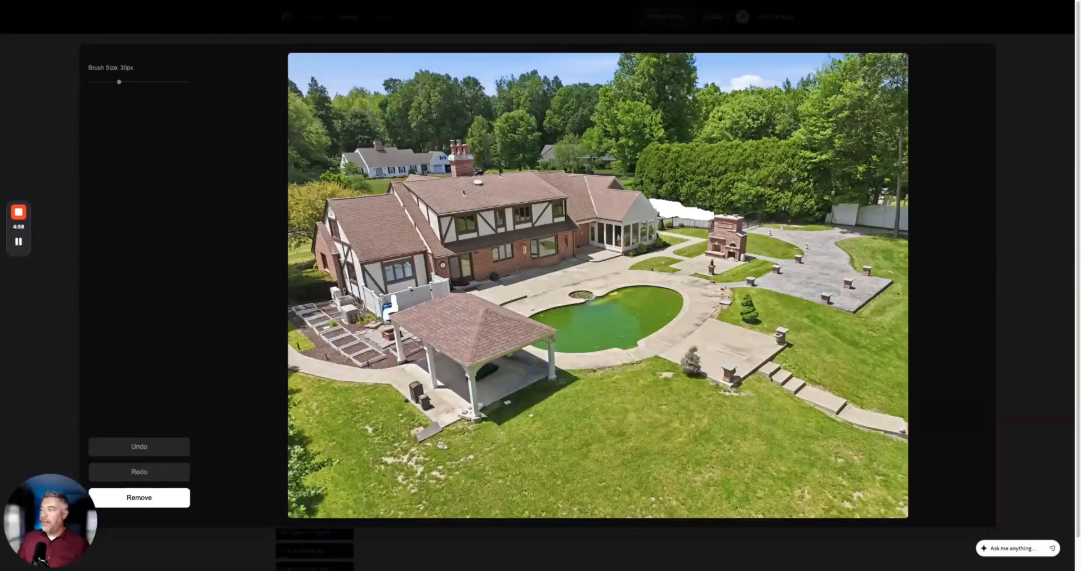
left_click_drag(387, 315, 386, 307)
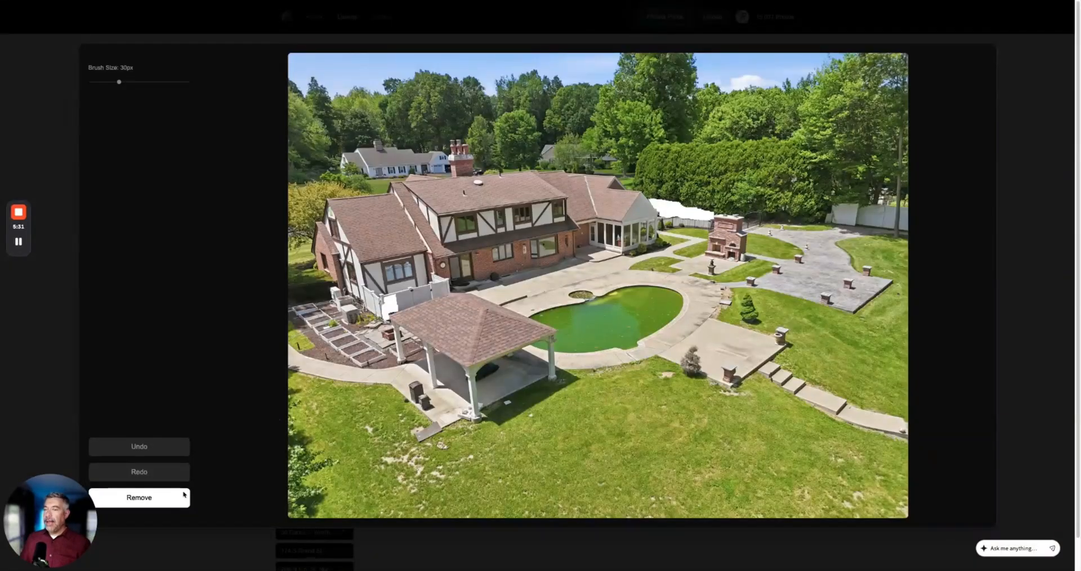
left_click(143, 500)
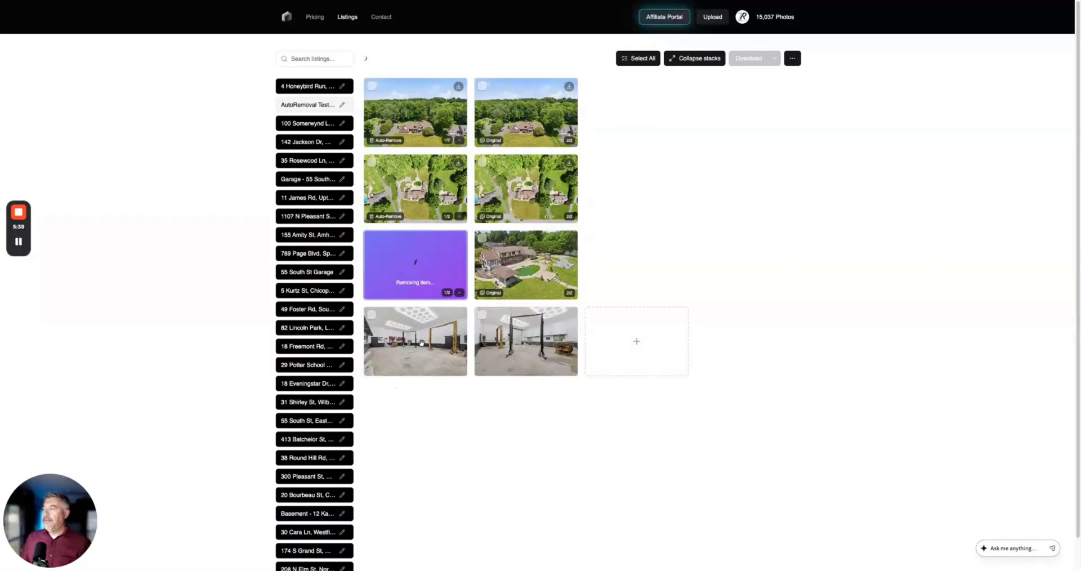
Use AutoRemove on the garage photo with the mural to erase the table set, umbrella, cardboard box, plastic sheeting and storage bins
left_click(421, 343)
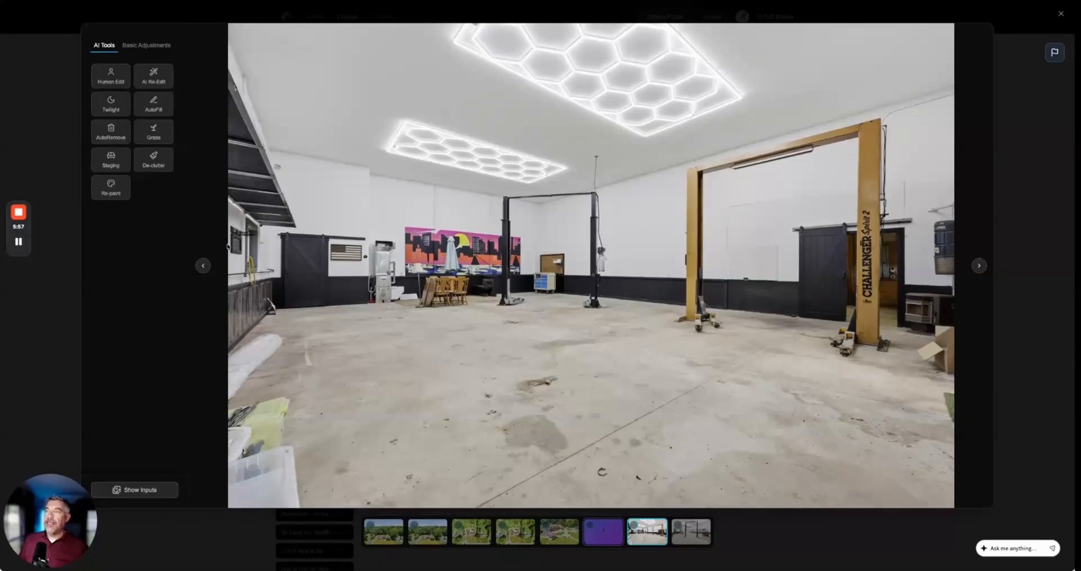
left_click(111, 137)
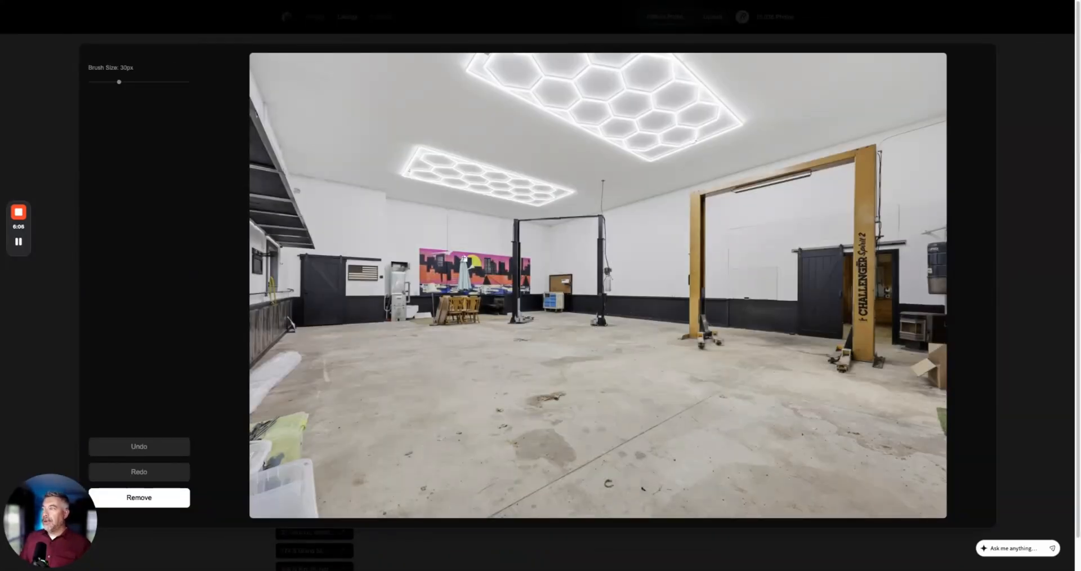
mouse_move(465, 261)
left_mouse_down()
mouse_move(477, 322)
mouse_move(431, 316)
mouse_move(461, 292)
left_mouse_up()
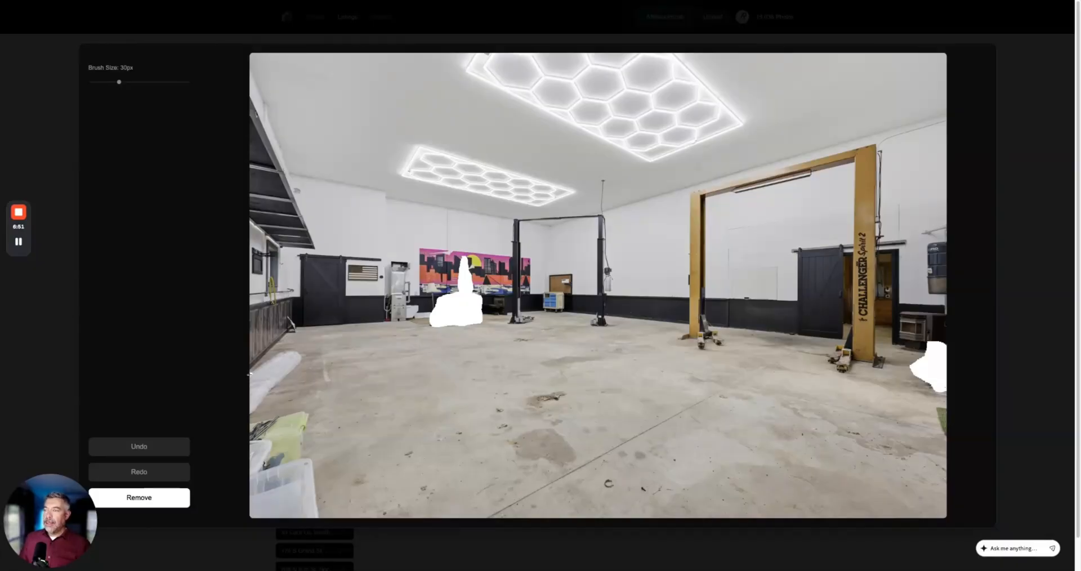
left_click_drag(250, 372, 282, 356)
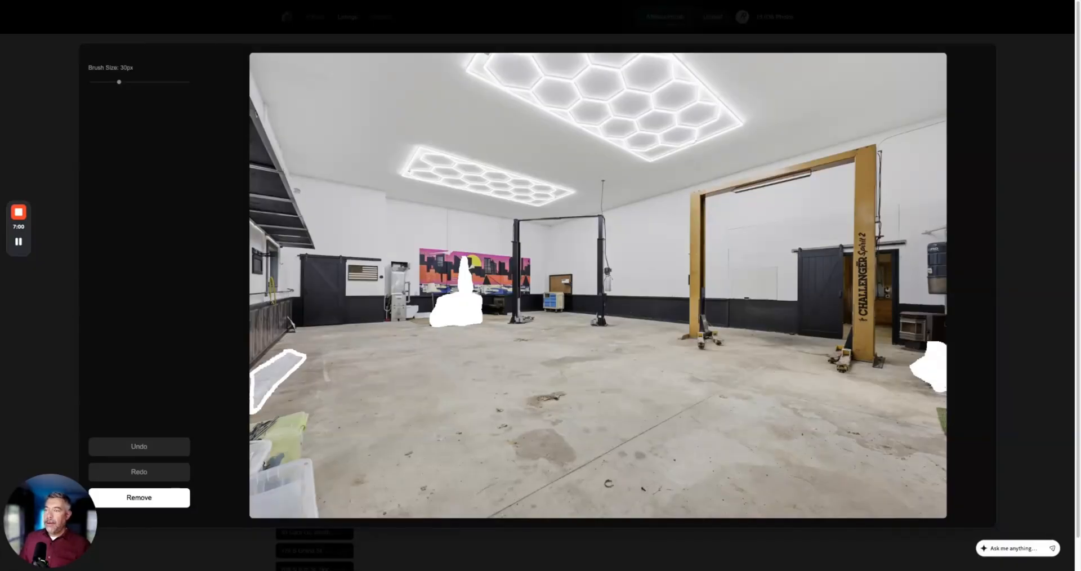
left_click_drag(253, 407, 252, 379)
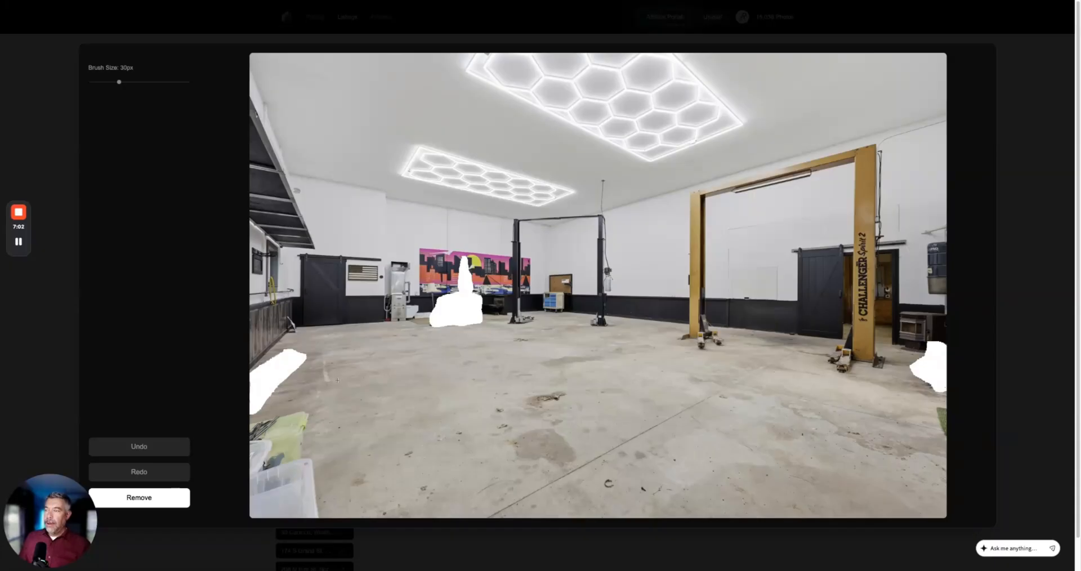
left_click_drag(252, 422, 297, 417)
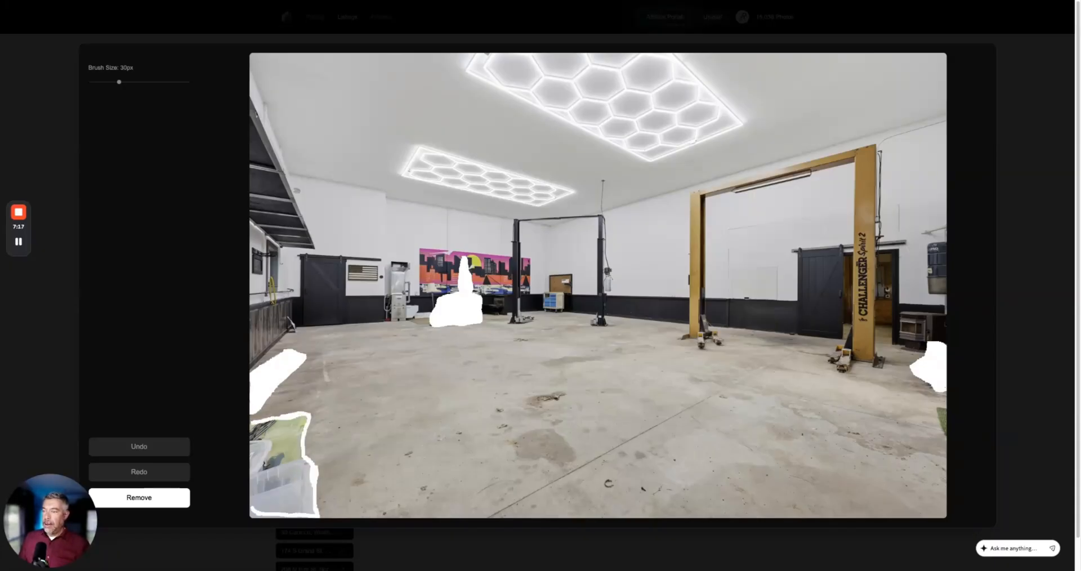
left_click_drag(252, 504, 252, 421)
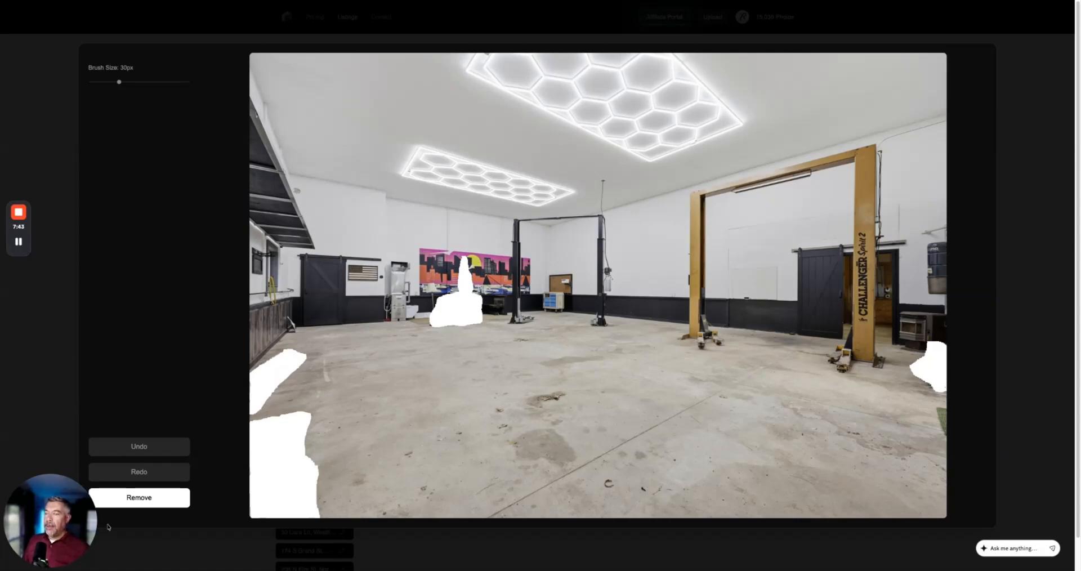
left_click(122, 501)
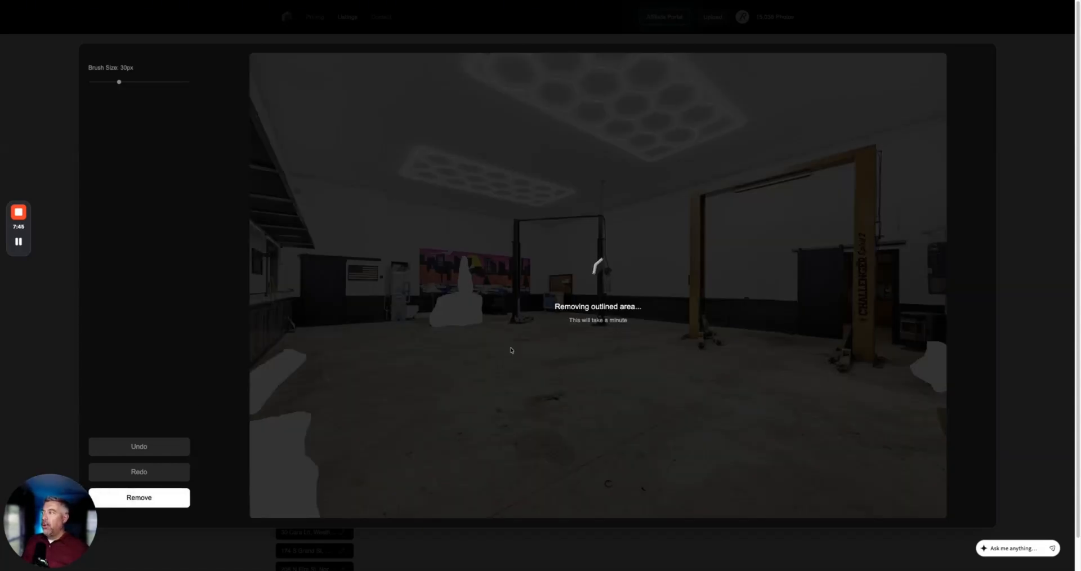
Use AutoRemove on the last garage photo to erase the dining set, lamp, back-wall clutter, and items behind the yellow lift and beside the table
left_click(415, 417)
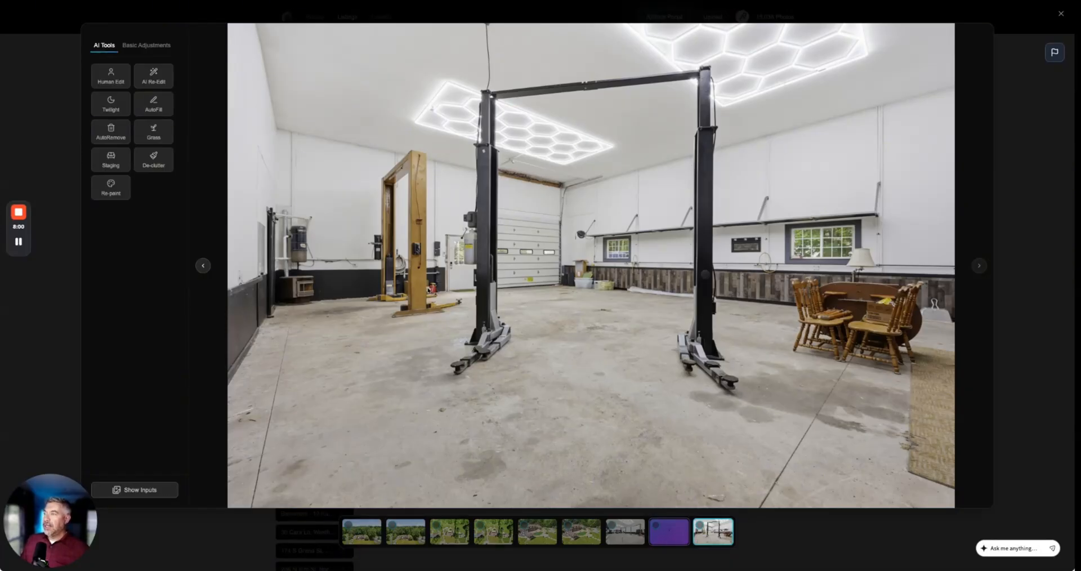
left_click(111, 132)
mouse_move(619, 308)
left_mouse_down()
mouse_move(582, 308)
mouse_move(581, 277)
mouse_move(618, 303)
mouse_move(690, 311)
left_mouse_up()
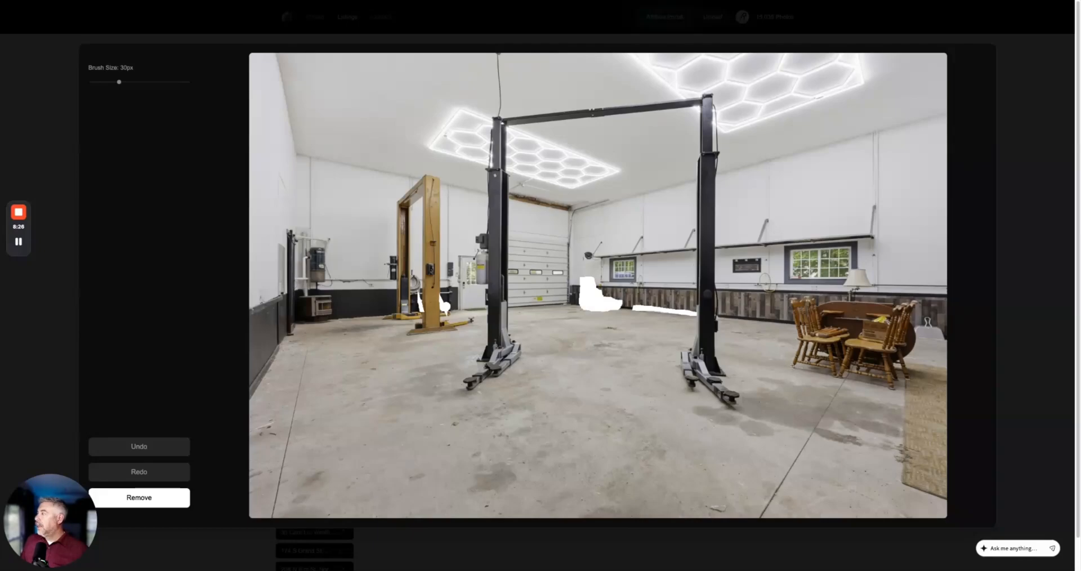
mouse_move(792, 366)
left_mouse_down()
mouse_move(789, 301)
mouse_move(843, 296)
mouse_move(849, 271)
mouse_move(863, 267)
left_mouse_up()
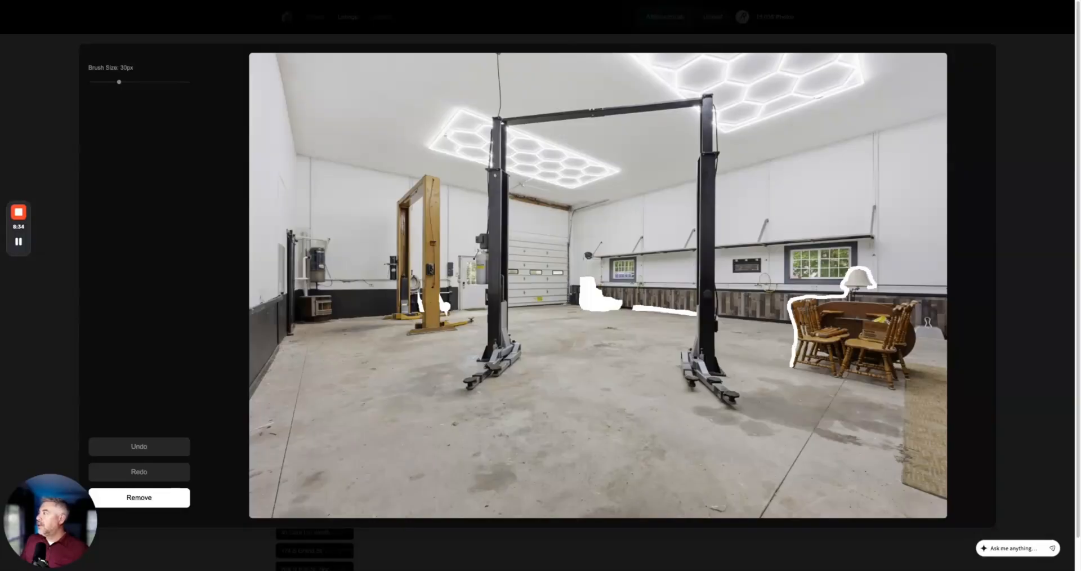
mouse_move(854, 299)
left_mouse_down()
mouse_move(881, 299)
mouse_move(917, 354)
mouse_move(913, 377)
mouse_move(871, 390)
mouse_move(791, 366)
left_mouse_up()
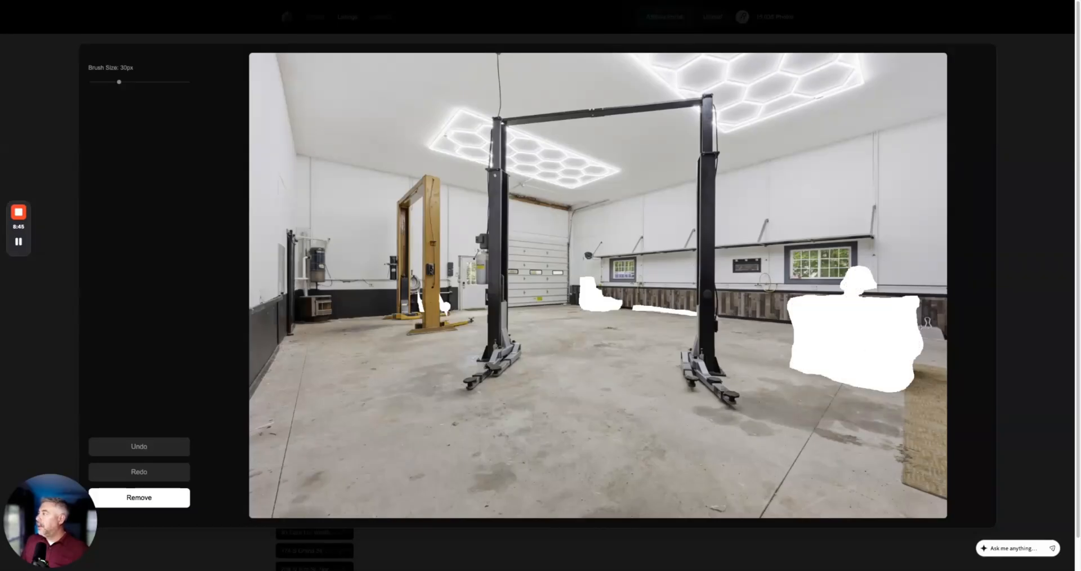
mouse_move(922, 326)
left_mouse_down()
mouse_move(943, 337)
mouse_move(928, 338)
left_mouse_up()
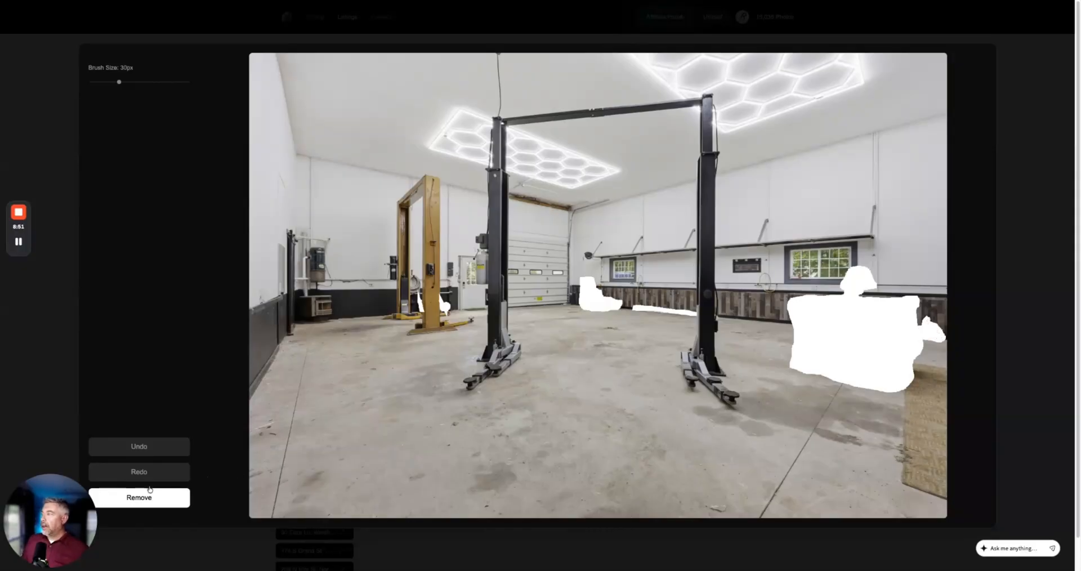
left_click(129, 500)
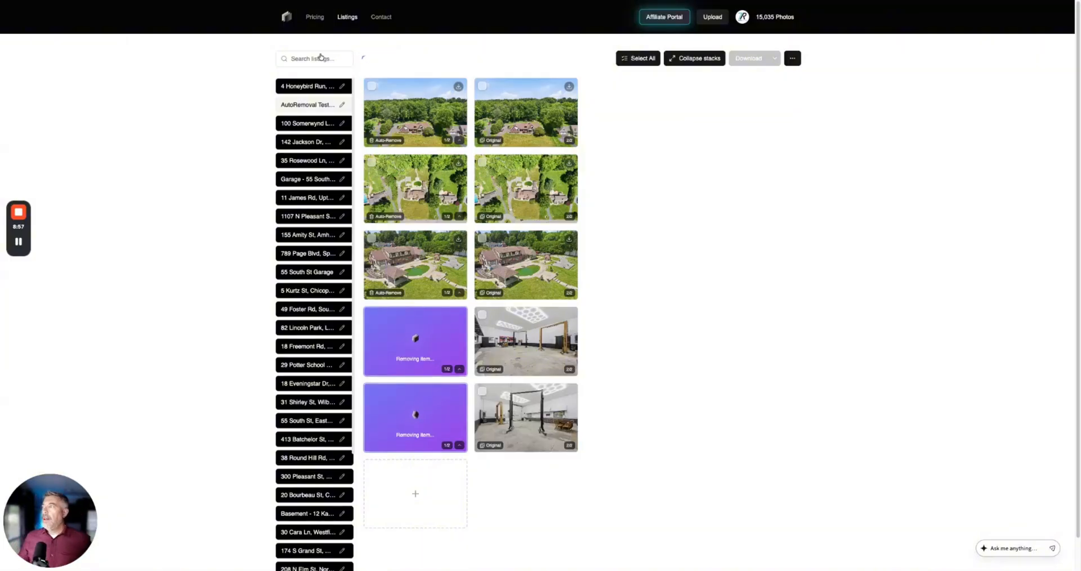
Examine the AutoRemove versions of the front and overhead aerial photos against their originals
left_click(433, 121)
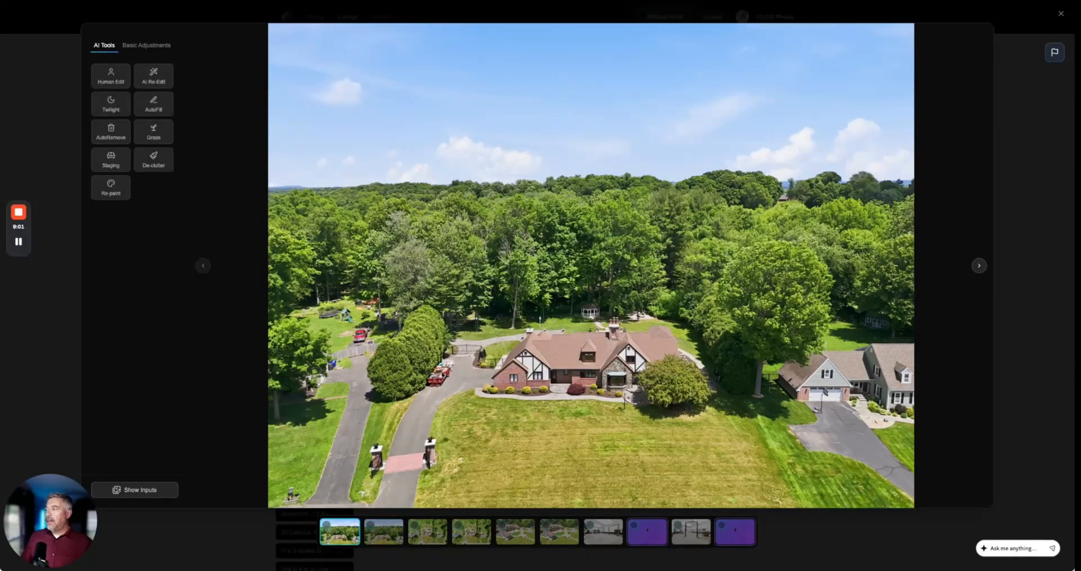
left_click(1061, 15)
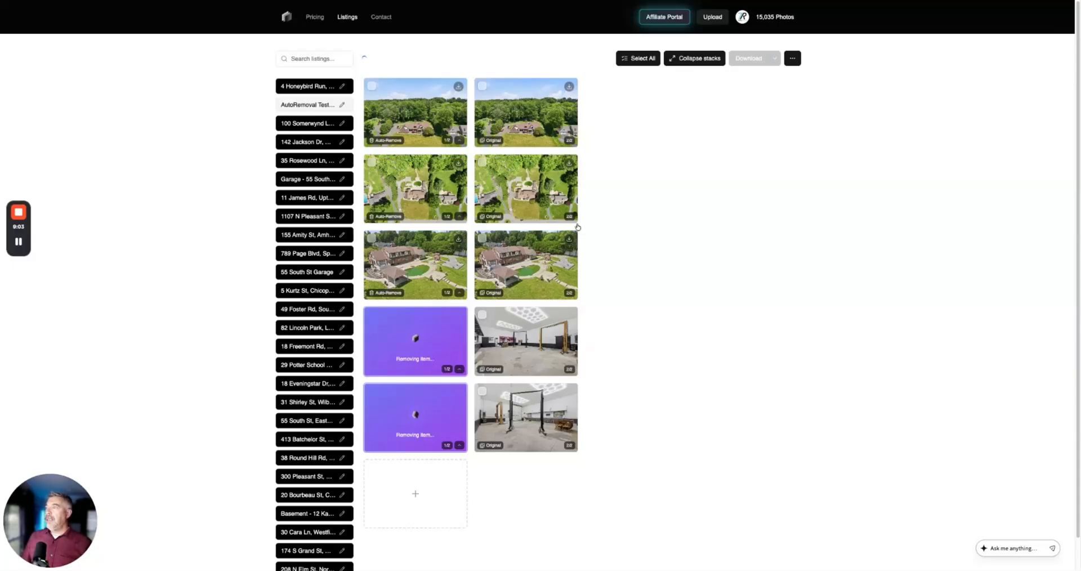
left_click(413, 121)
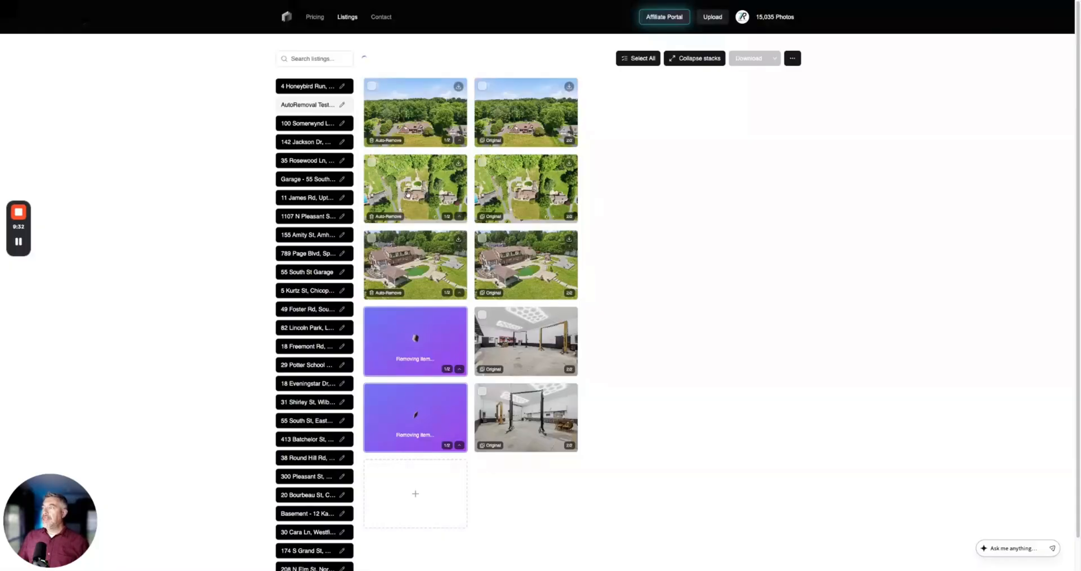
left_click(408, 194)
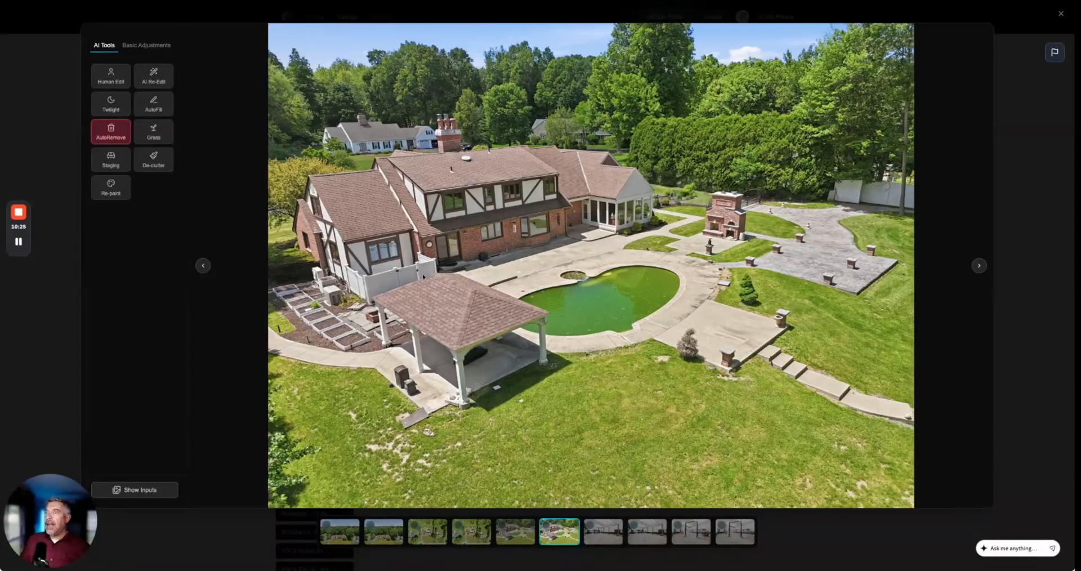
Compare the AutoRemove version of the backyard pool photo with its original, checking the hedge and white fence areas
left_click(1060, 15)
left_click(513, 265)
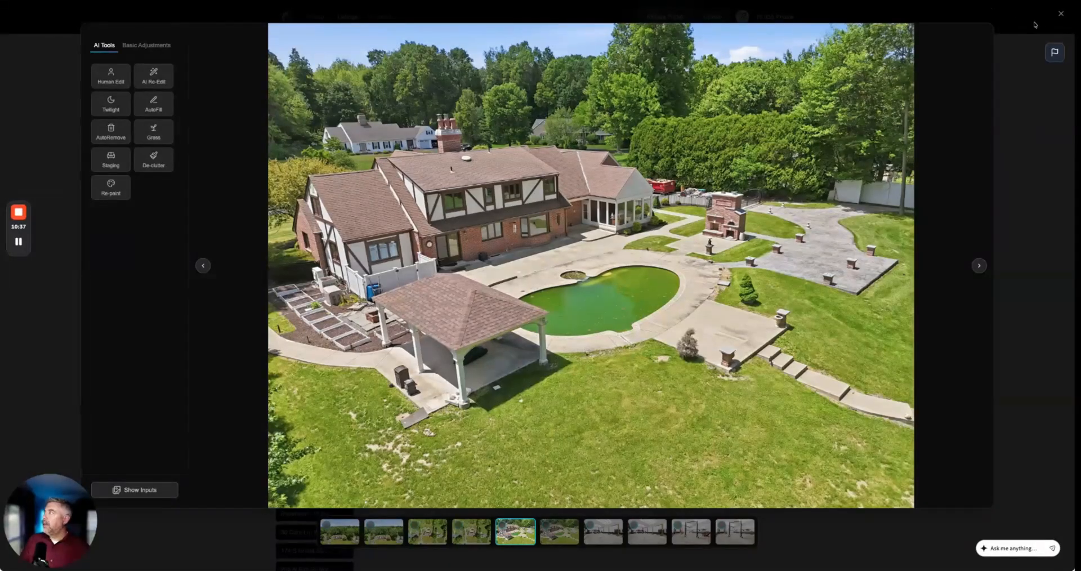
left_click(1060, 15)
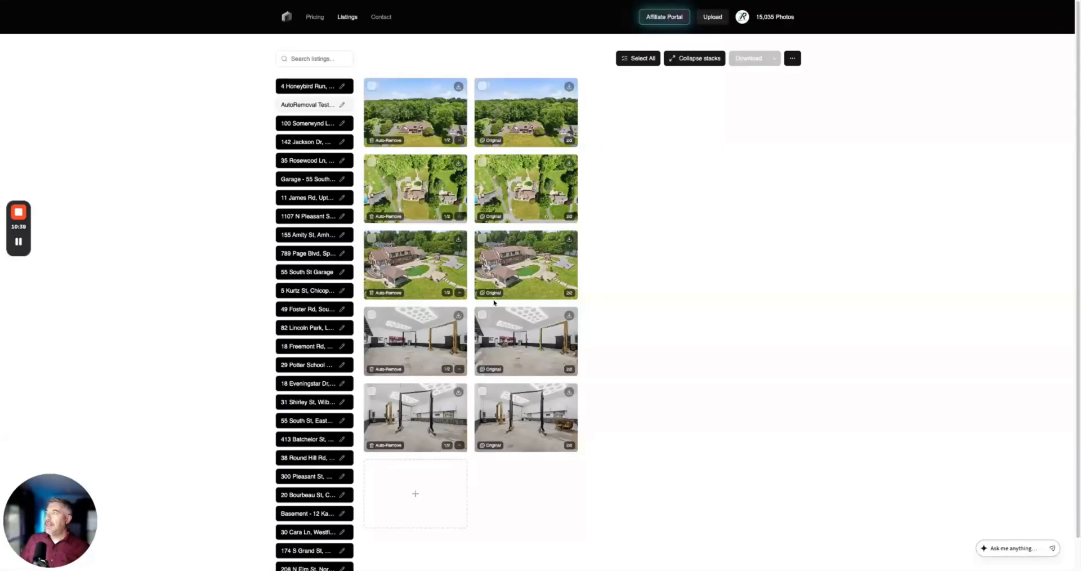
left_click(519, 272)
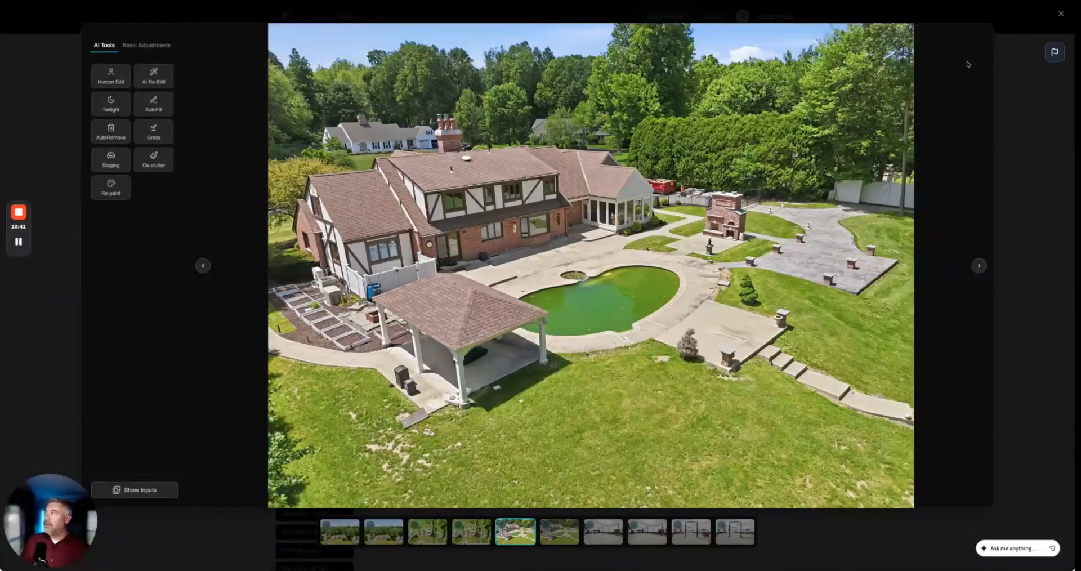
left_click(1061, 14)
left_click(442, 266)
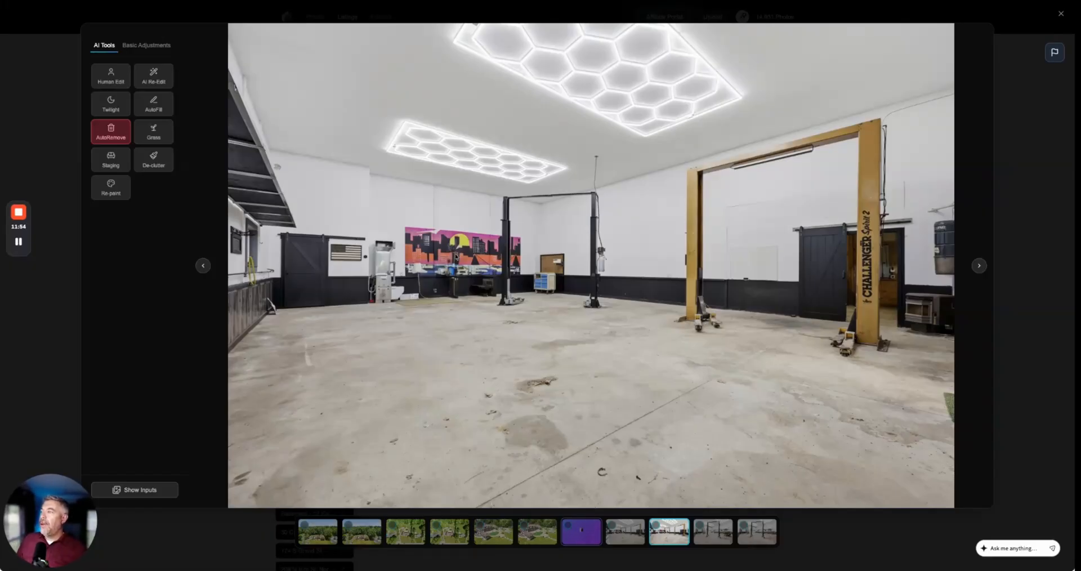
Examine the AutoRemove versions of both garage photos against their originals
left_click(1062, 15)
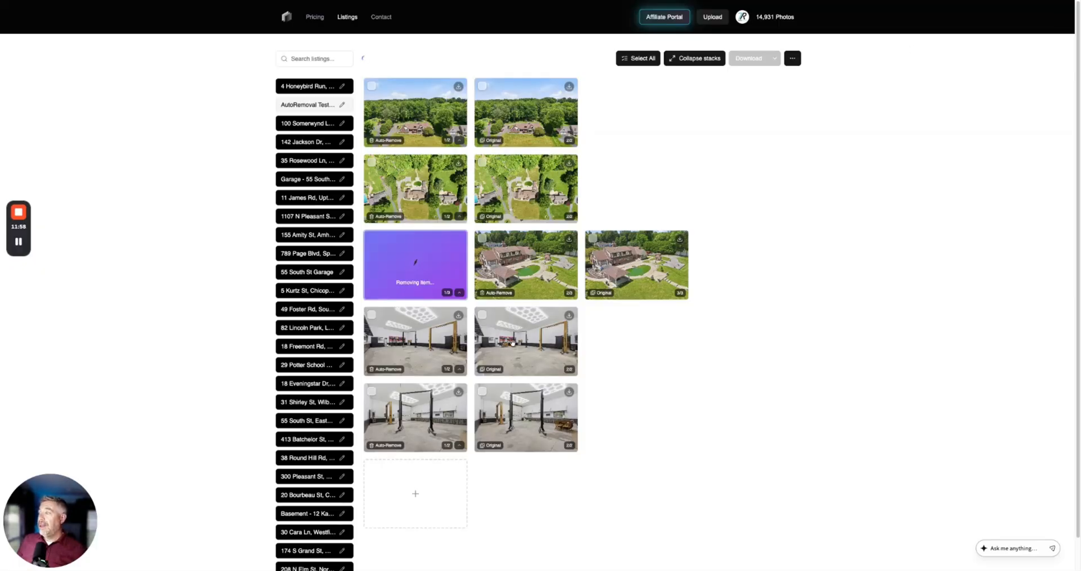
left_click(512, 342)
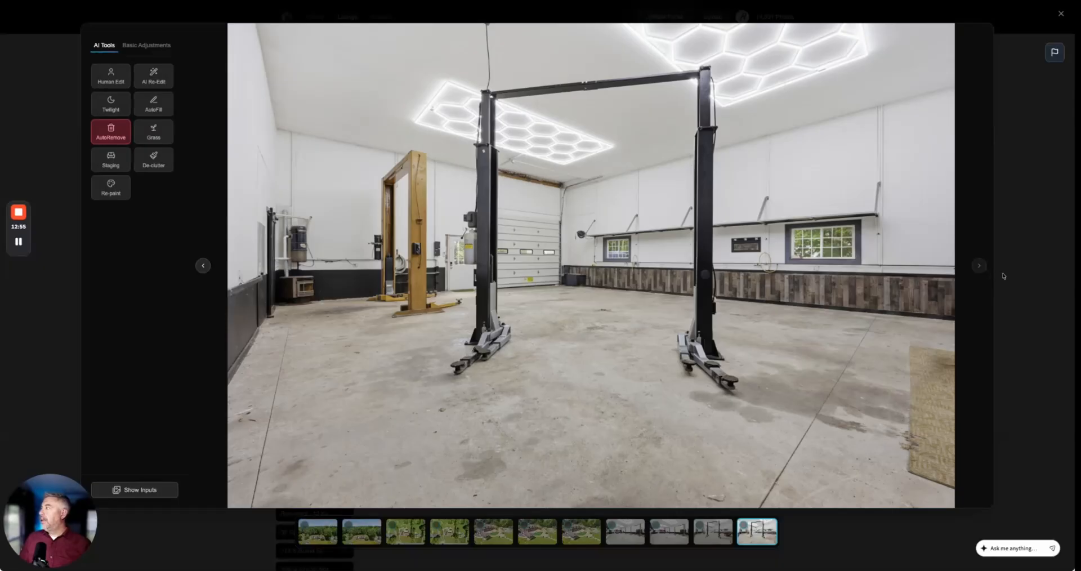
left_click(202, 265)
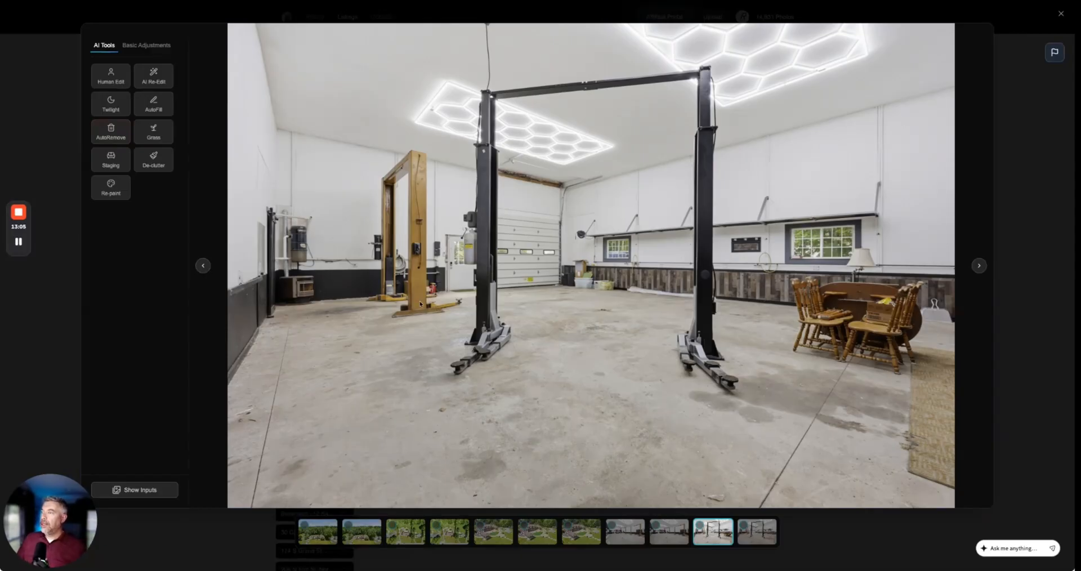
left_click(973, 265)
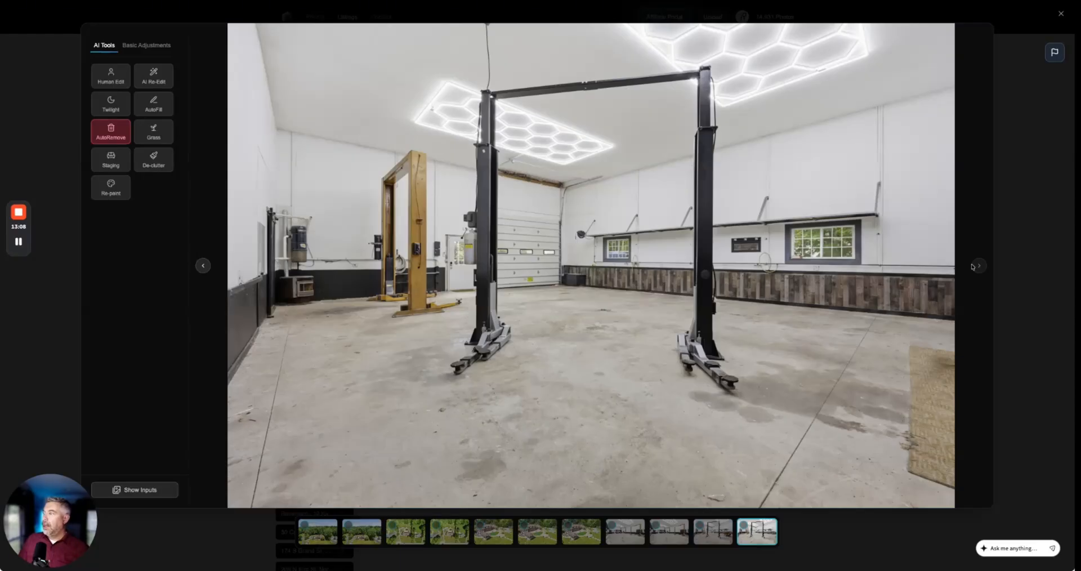
left_click(202, 265)
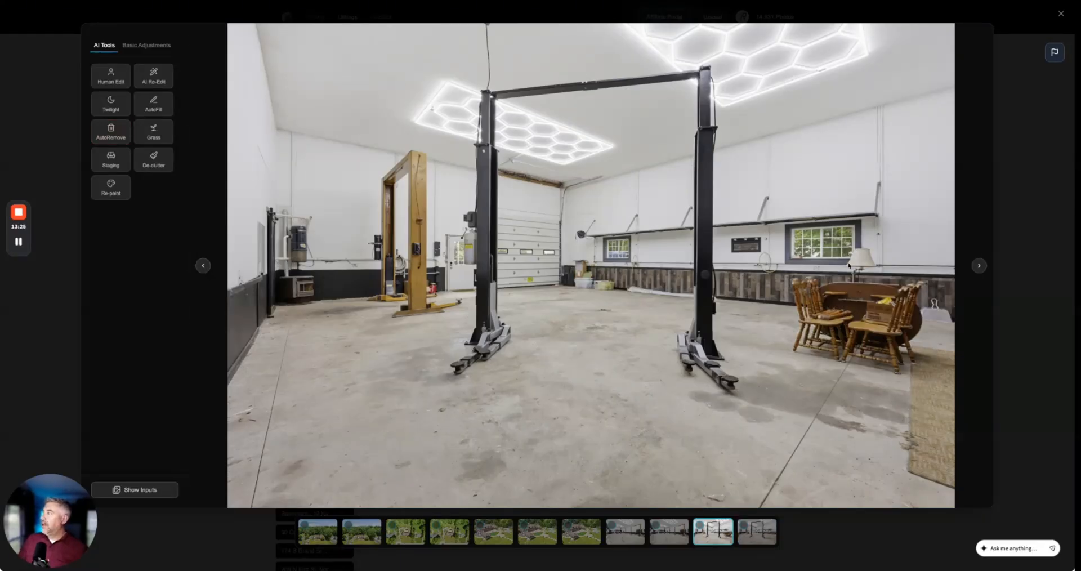
left_click(978, 265)
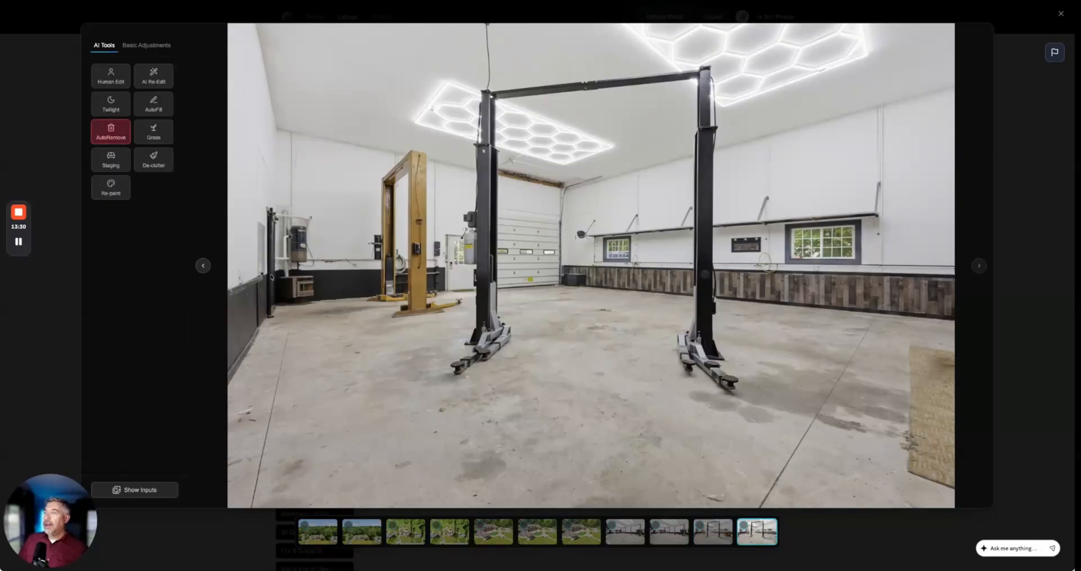
left_click(203, 265)
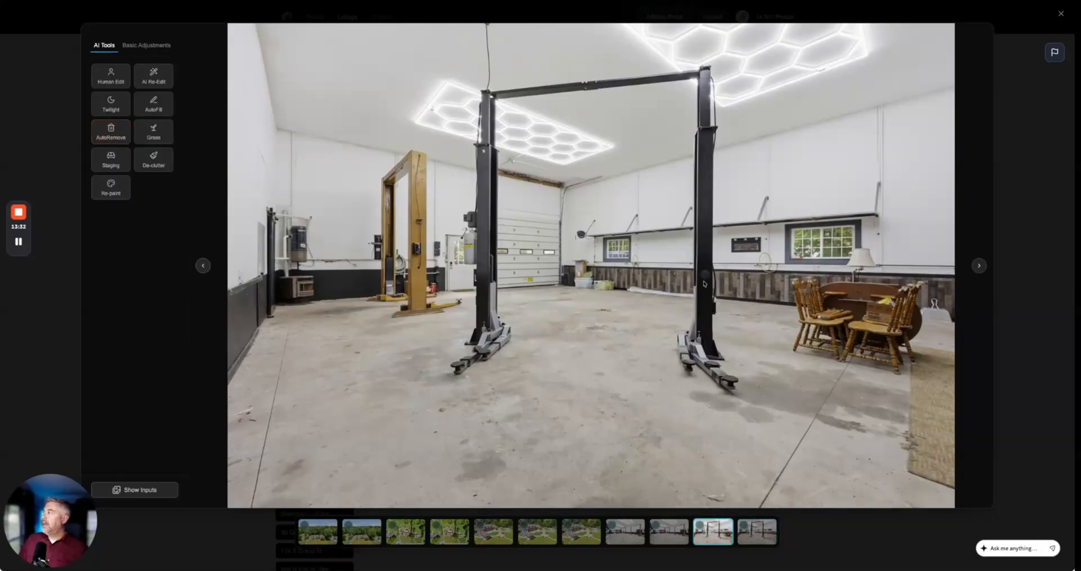
left_click(980, 267)
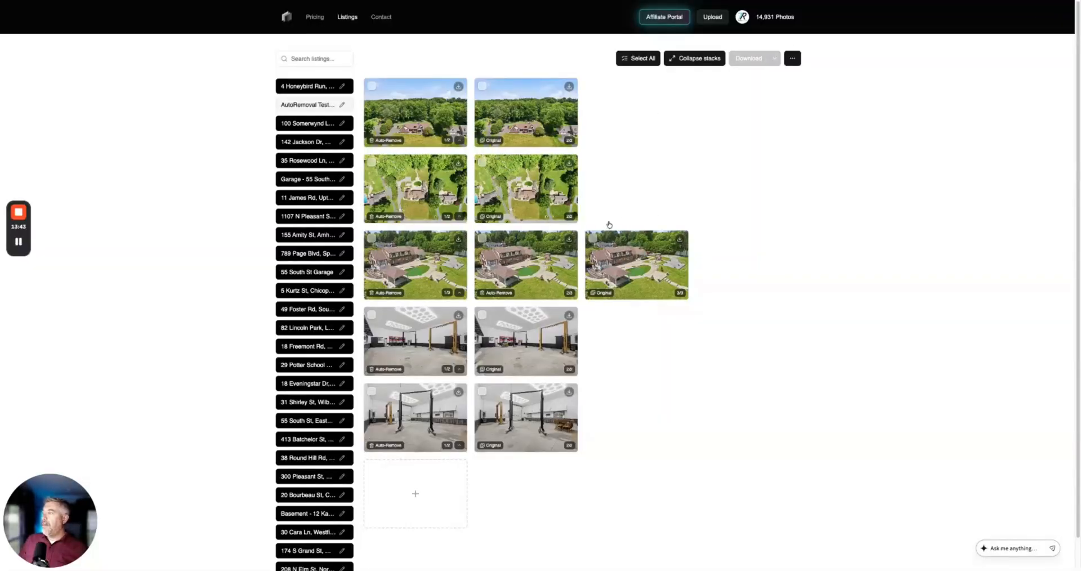
Review the backyard pool photo's AutoRemove versions and use AutoRemove on its original to erase the vehicles beside the hedge
left_click(393, 259)
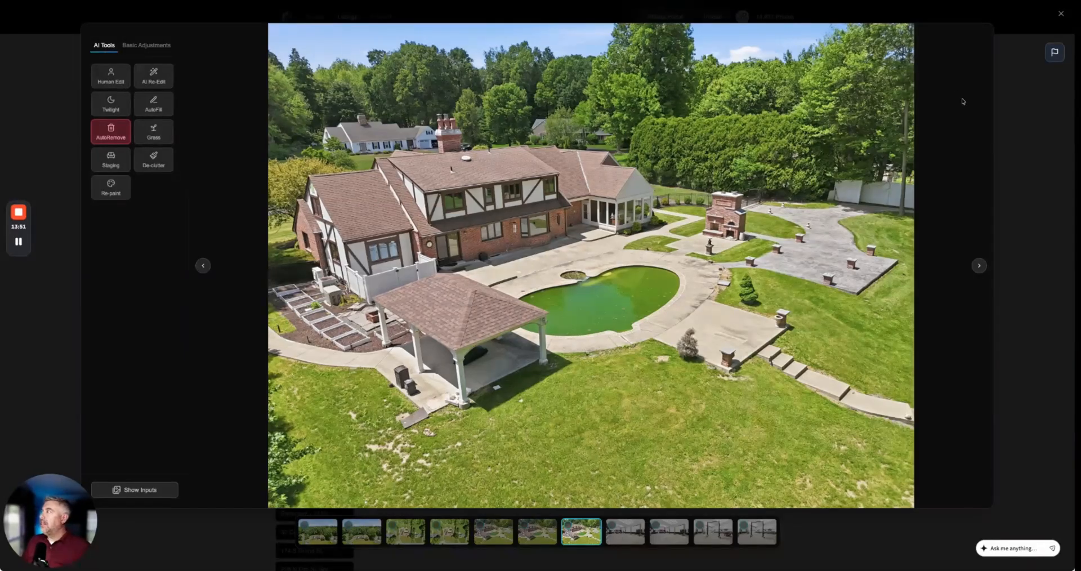
left_click(979, 266)
left_click(203, 265)
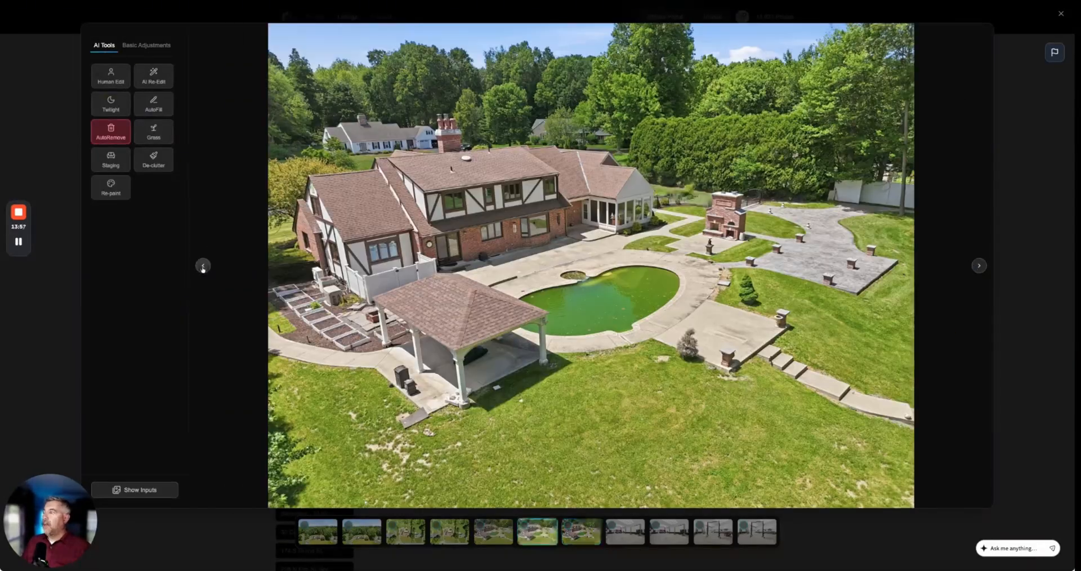
left_click(203, 265)
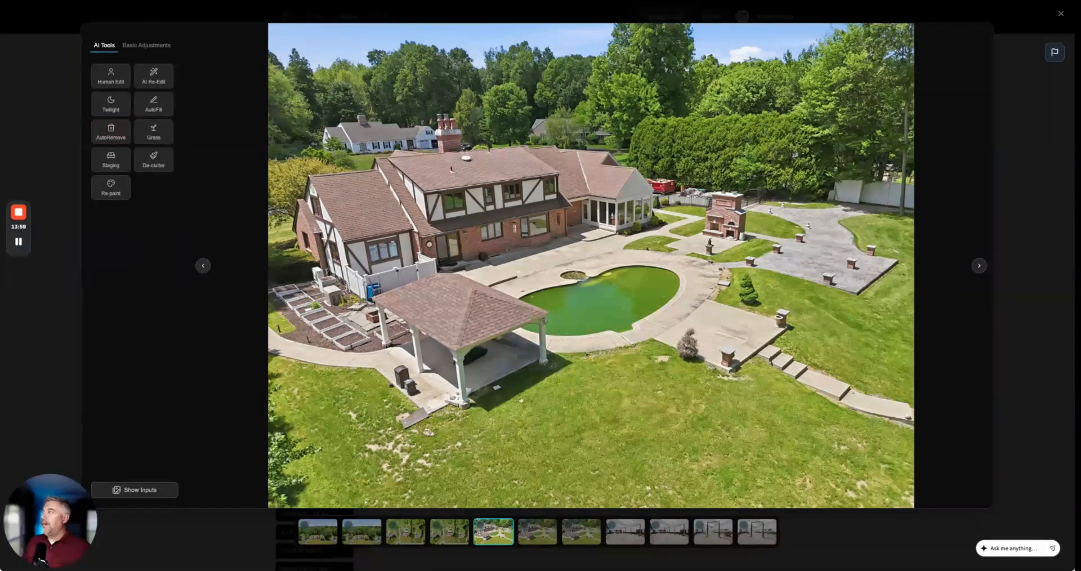
left_click(110, 133)
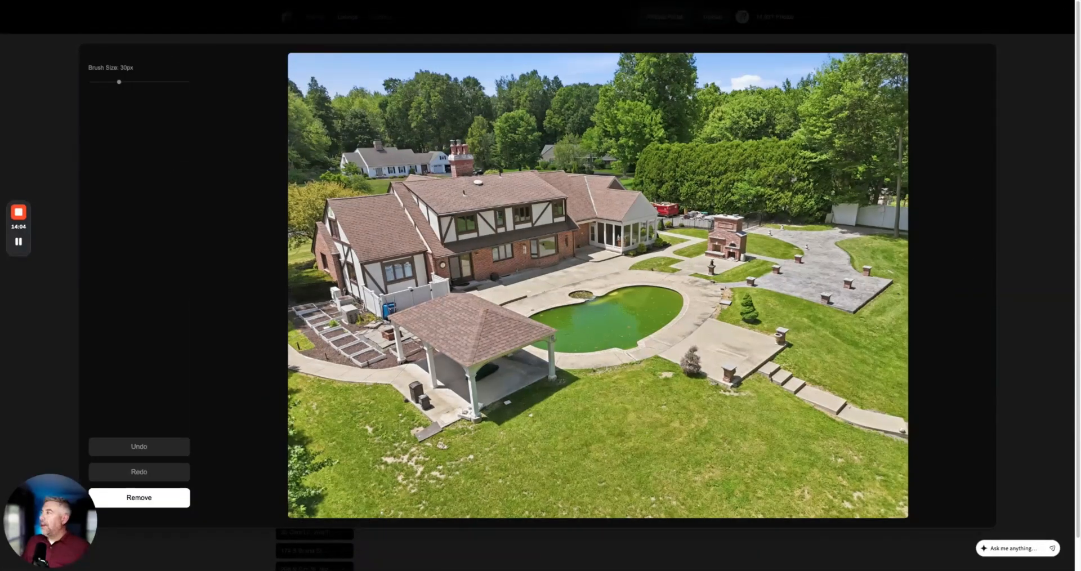
mouse_move(653, 201)
left_mouse_down()
mouse_move(677, 210)
mouse_move(659, 209)
left_mouse_up()
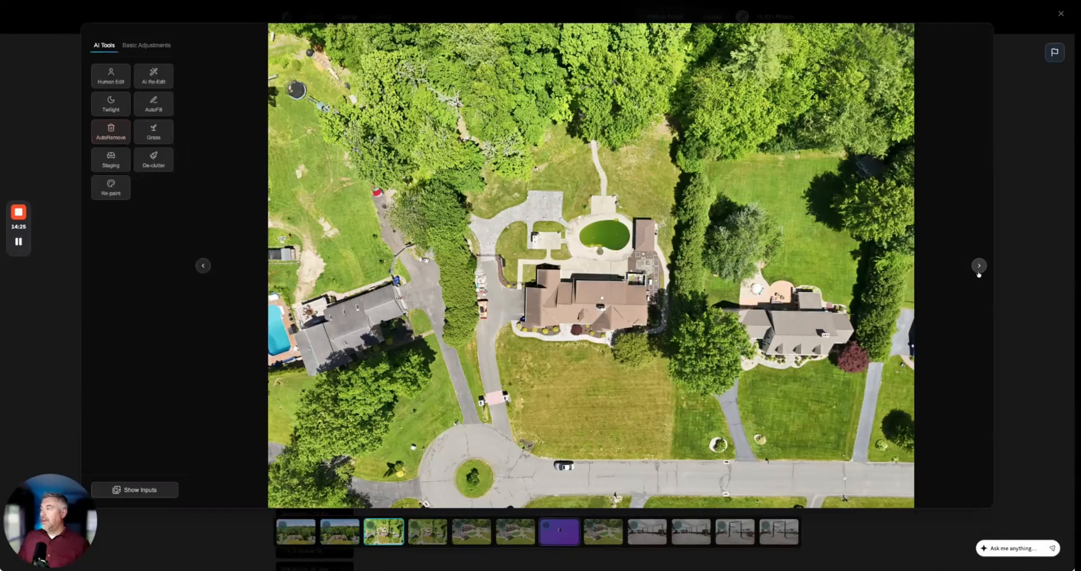
Compare the AutoRemove results of the front aerial, overhead aerial and garage photos with their originals once more
left_click(203, 266)
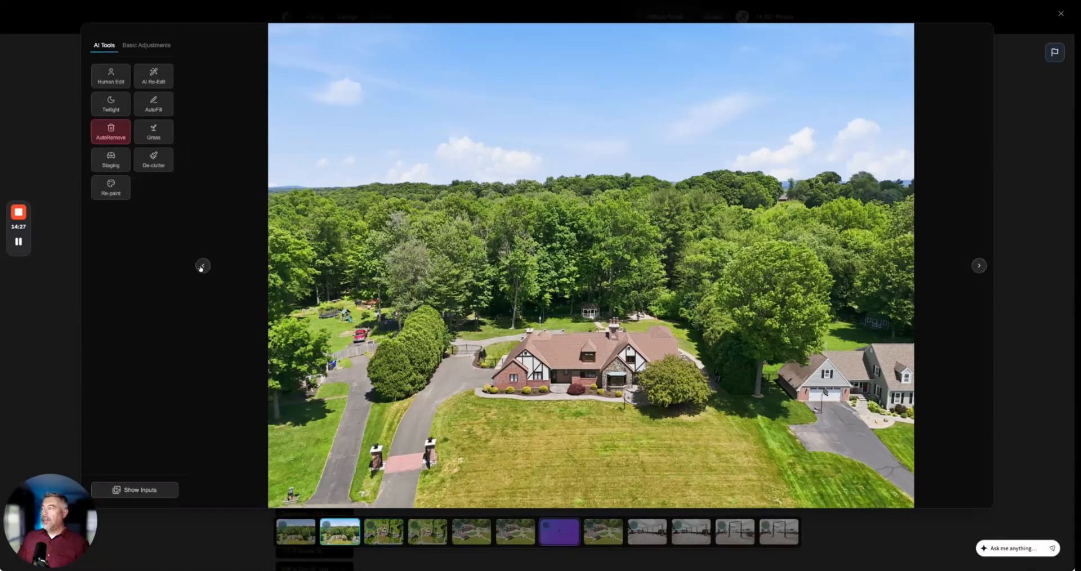
left_click(203, 267)
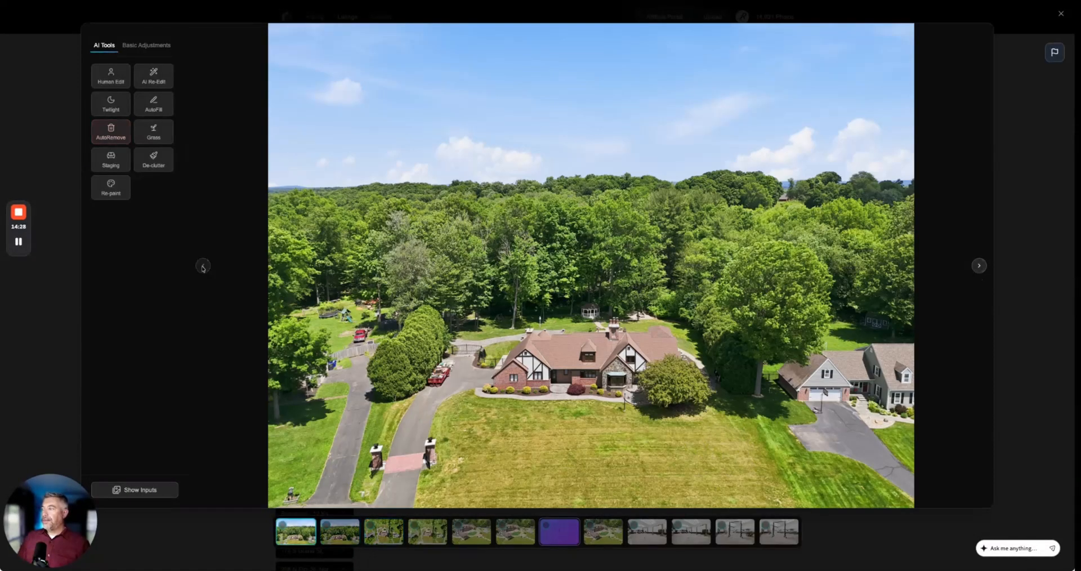
left_click(979, 265)
left_click(979, 265)
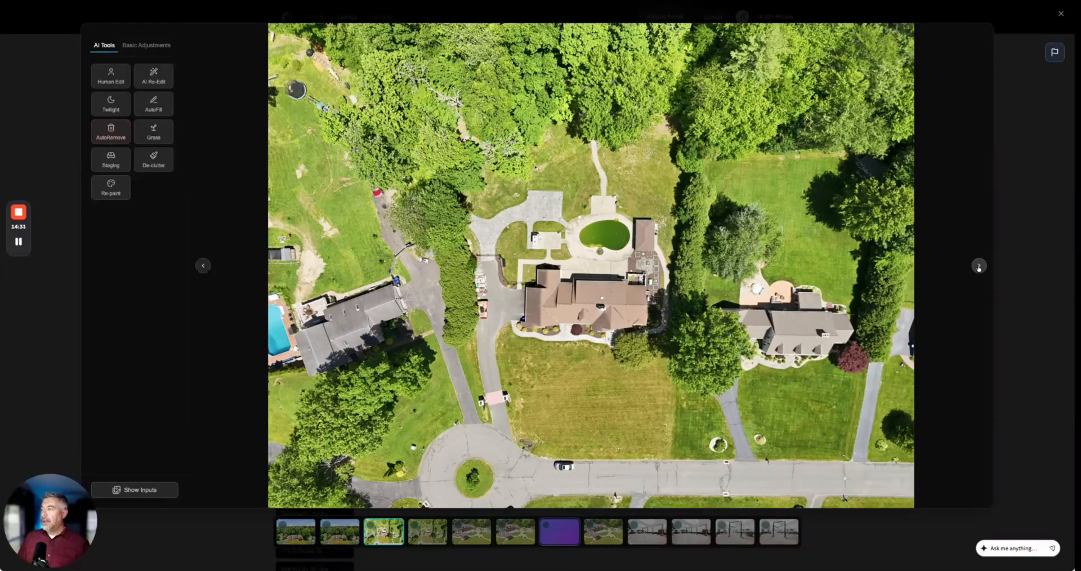
key("Right")
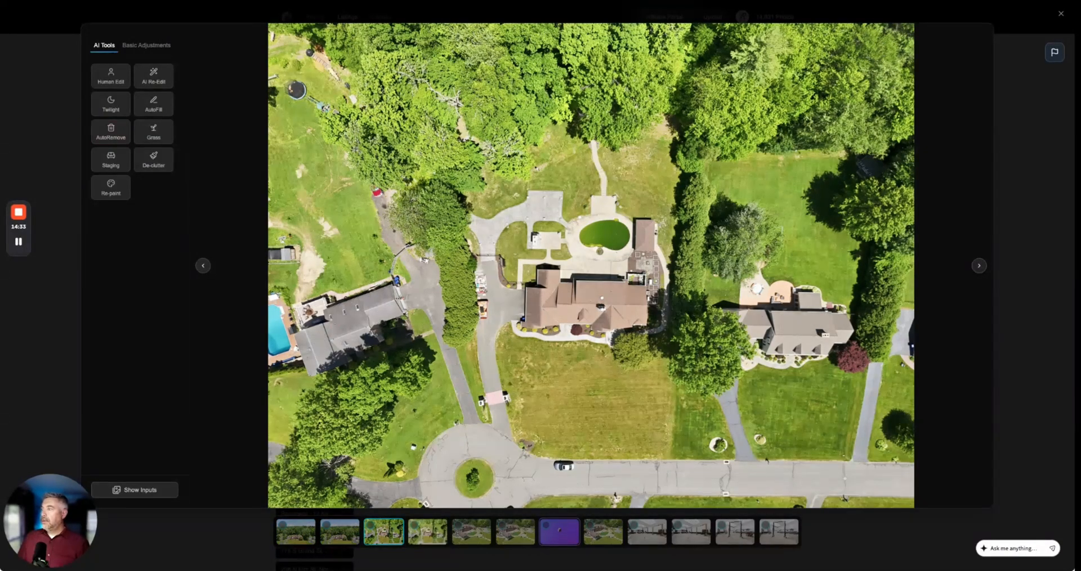
key("Right")
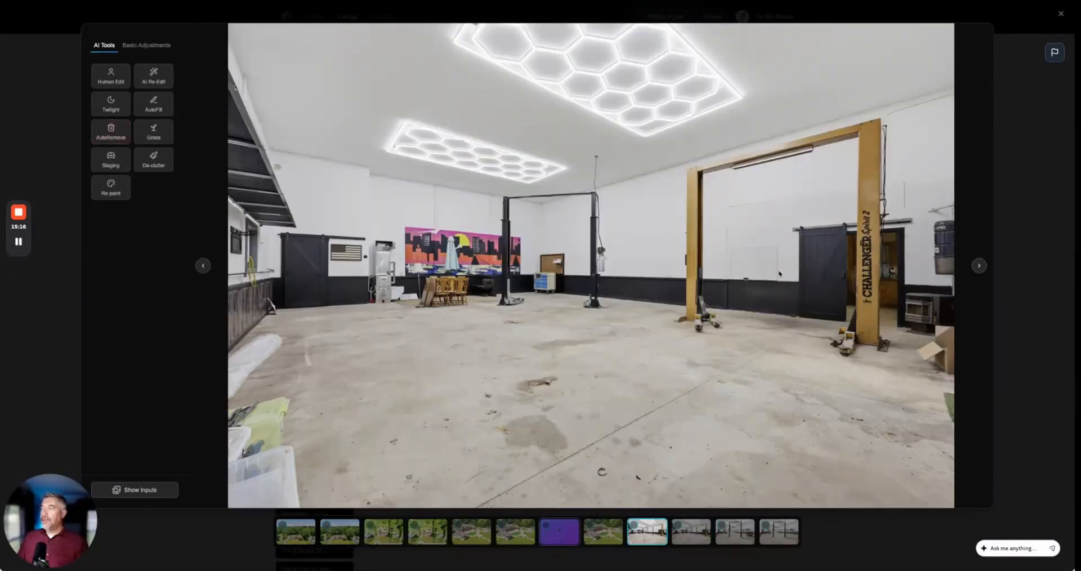
left_click(978, 267)
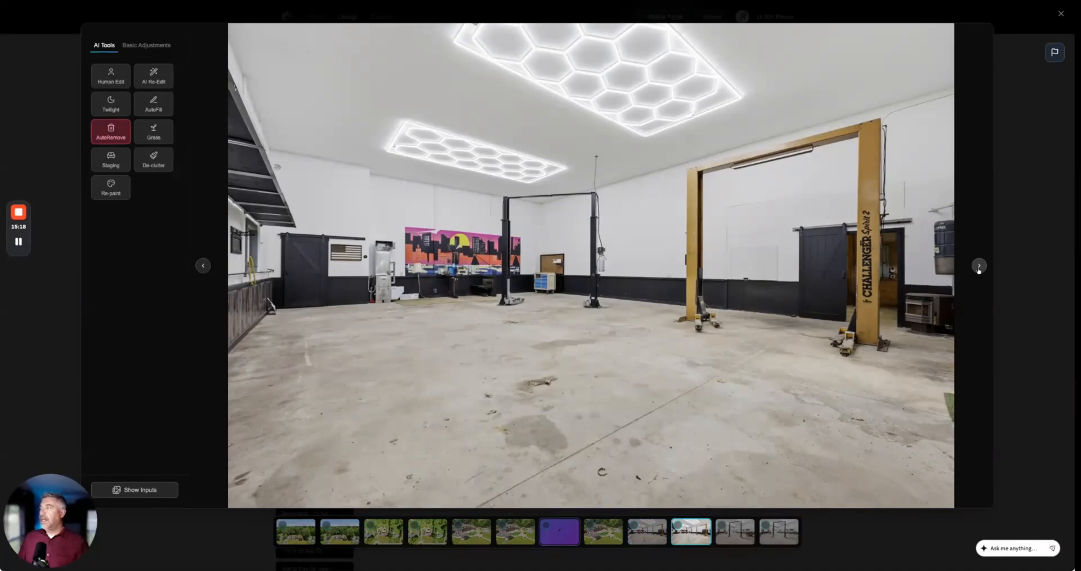
left_click(978, 267)
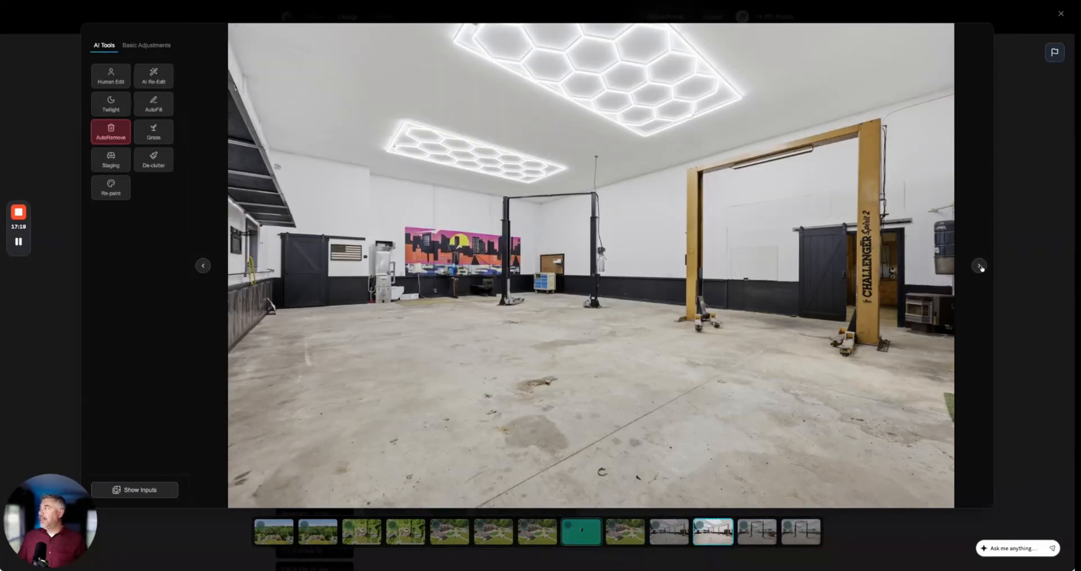
left_click(979, 267)
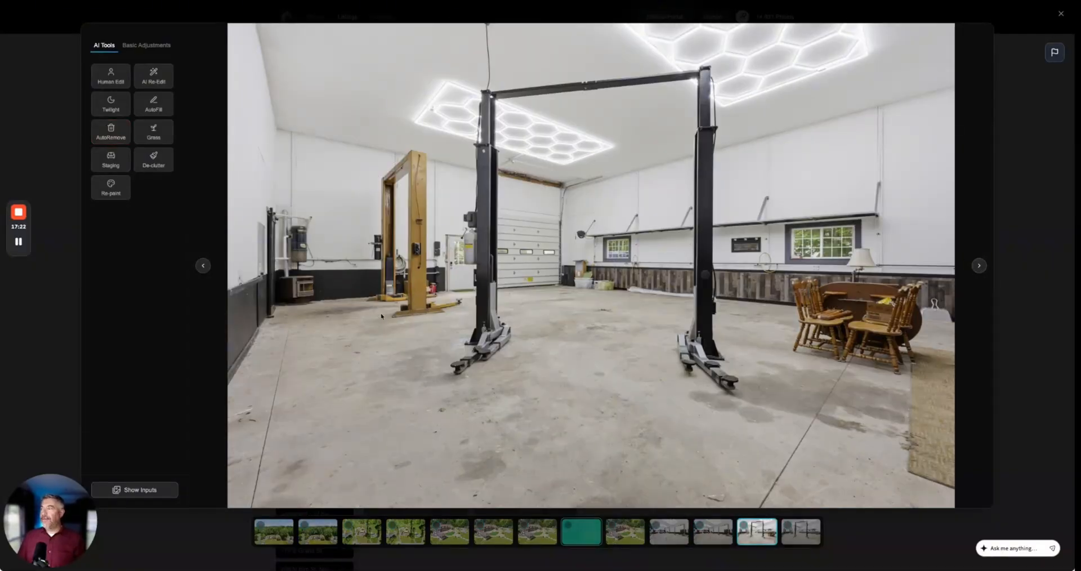
left_click(203, 265)
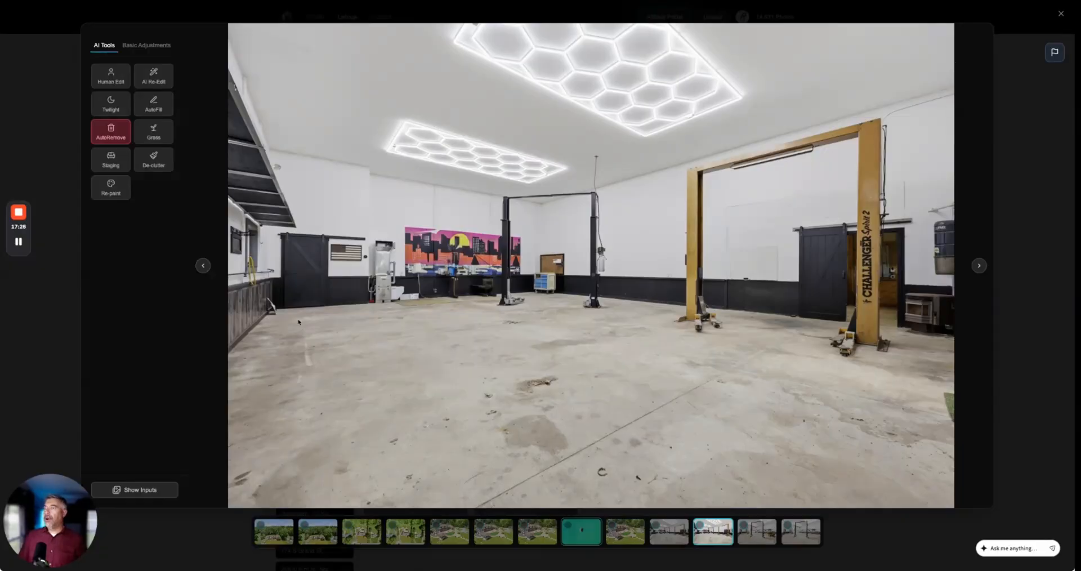
Use AutoRemove on the De-clutter version of the backyard pool photo to erase the vehicles beside the hedge
left_click(1061, 13)
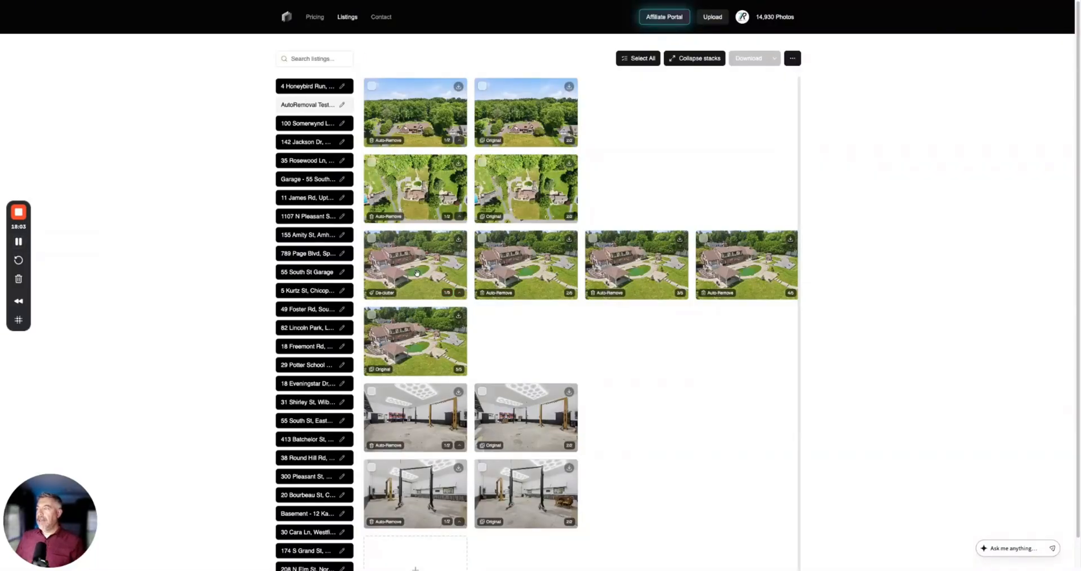
left_click(416, 273)
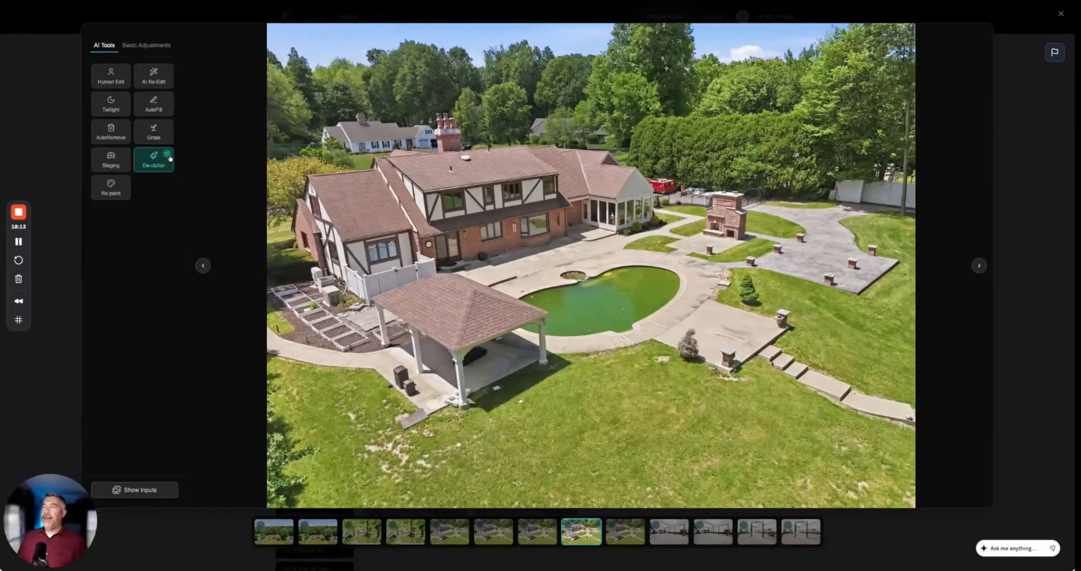
left_click(111, 131)
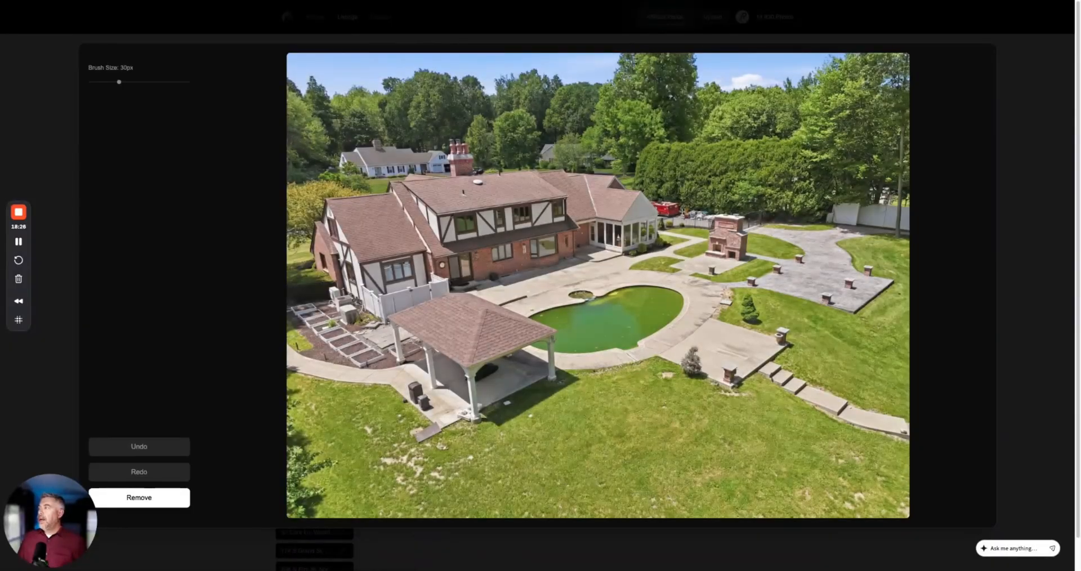
mouse_move(682, 211)
left_mouse_down()
mouse_move(654, 203)
mouse_move(677, 209)
mouse_move(663, 208)
left_mouse_up()
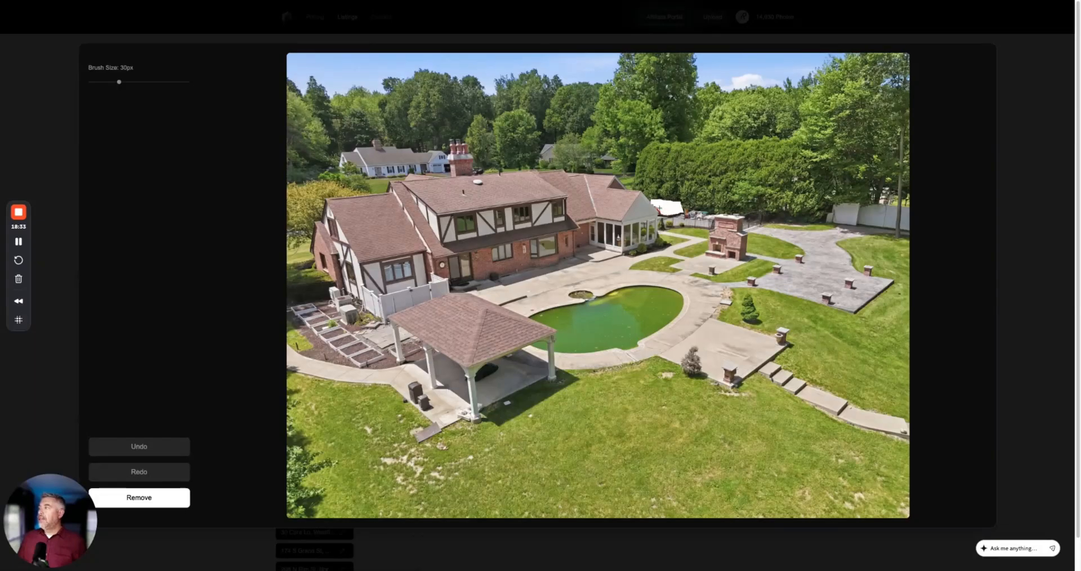
left_click(158, 498)
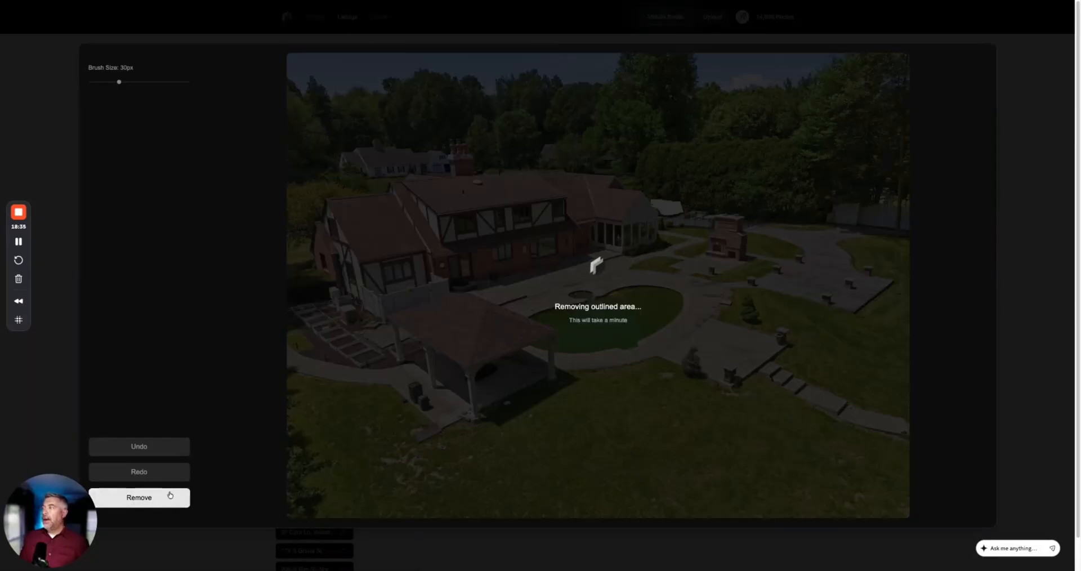